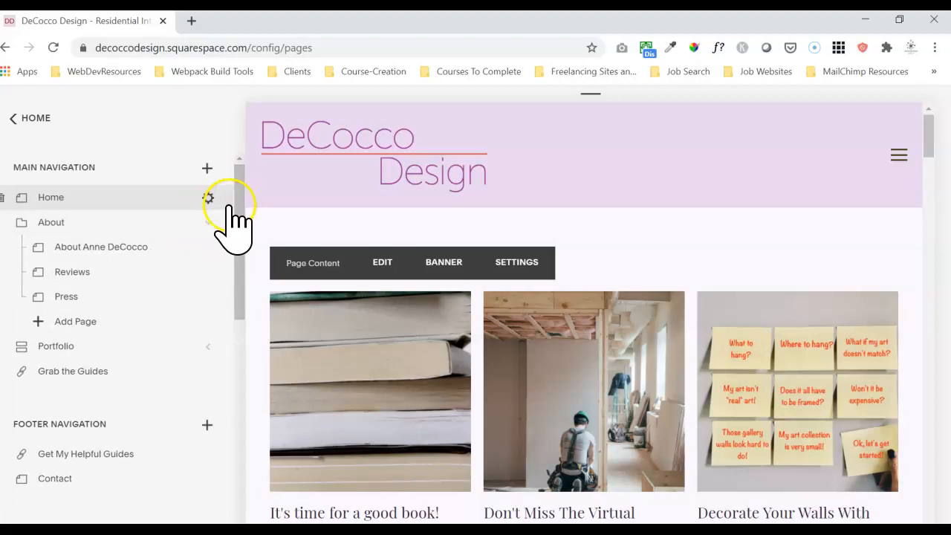
Step: Open the Helpful Guides Download Page and start editing its page content
drag(239, 221, 255, 358)
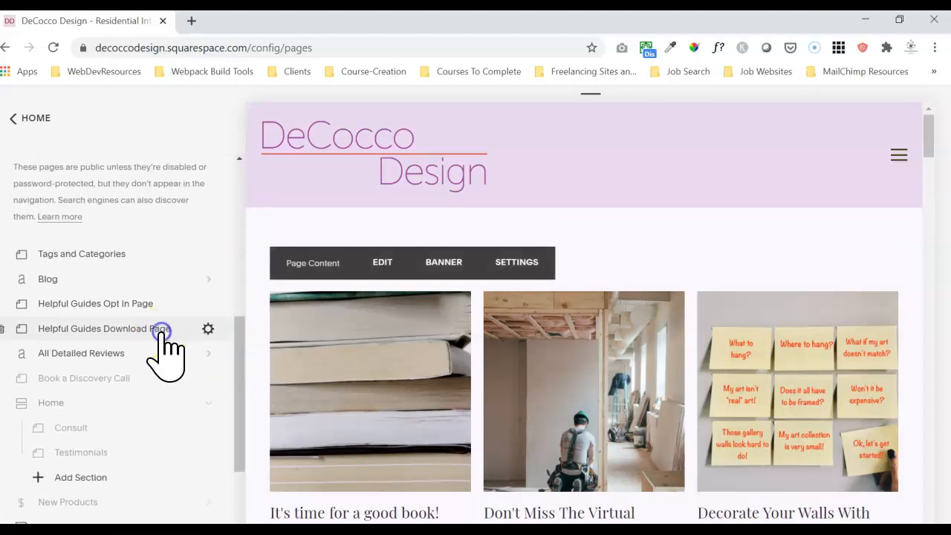
click(162, 330)
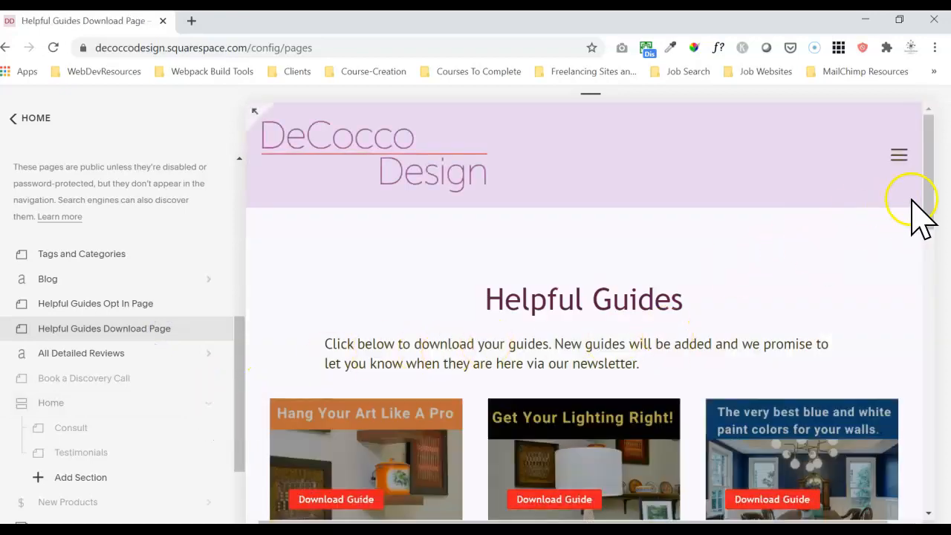
drag(937, 200, 944, 251)
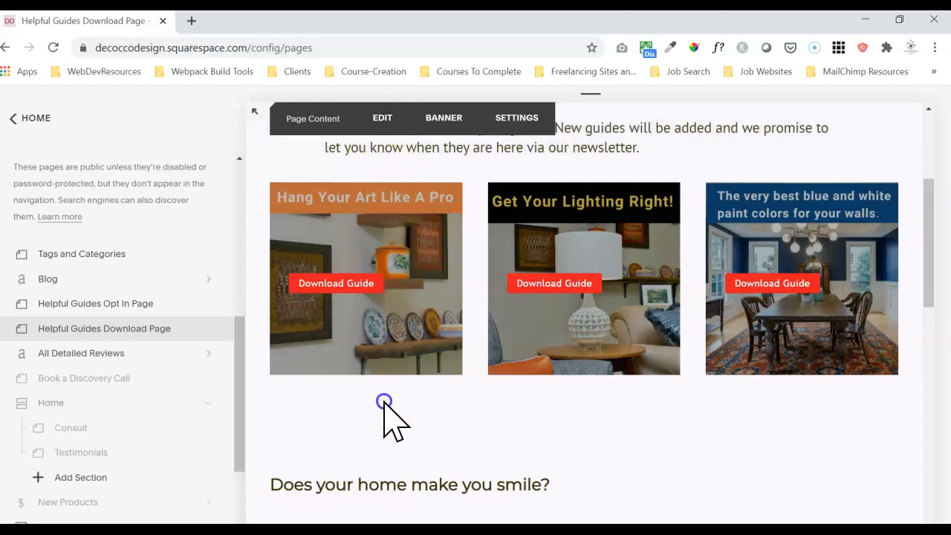
drag(928, 266, 928, 272)
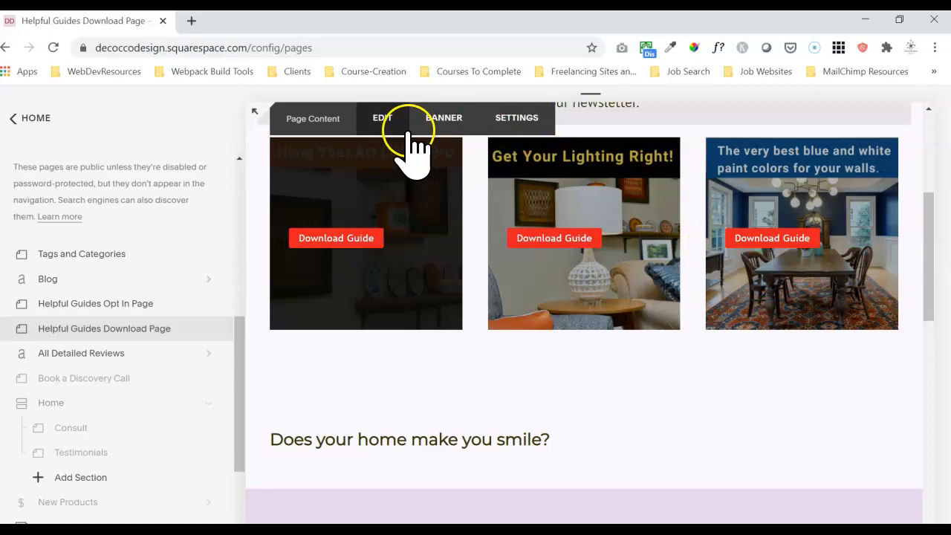
click(380, 119)
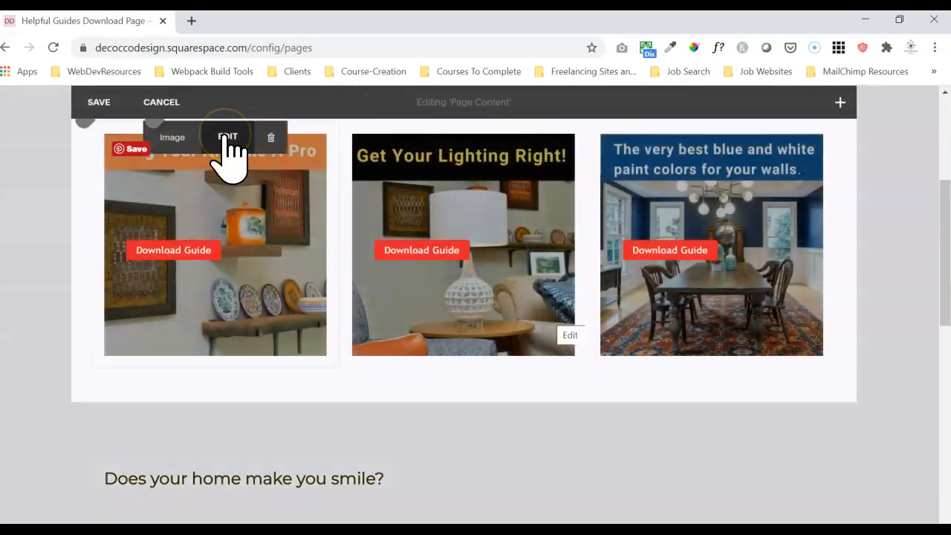
Step: Open the clickthrough link settings for the Download Guide button on the "Hang Your Art Like A Pro" image
mouse_move(185, 142)
click(228, 138)
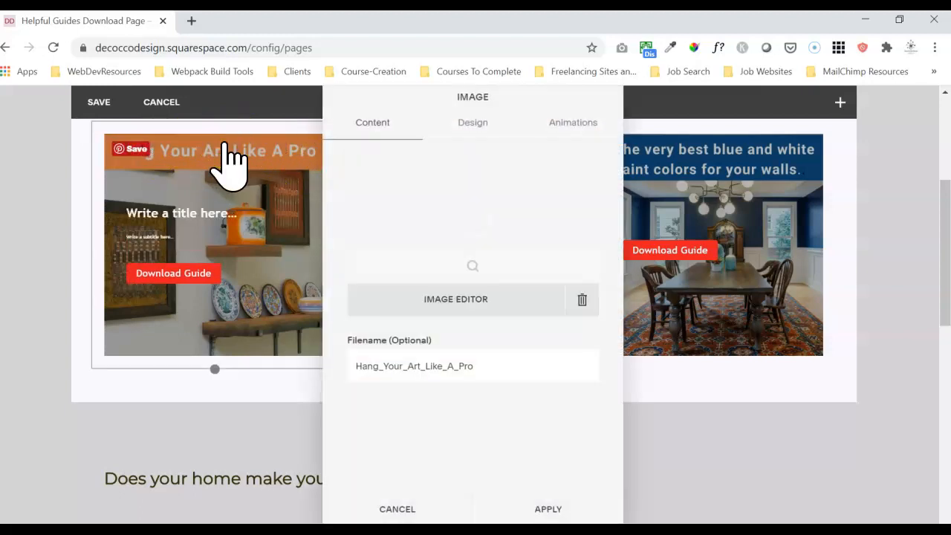
click(474, 121)
drag(616, 269, 587, 349)
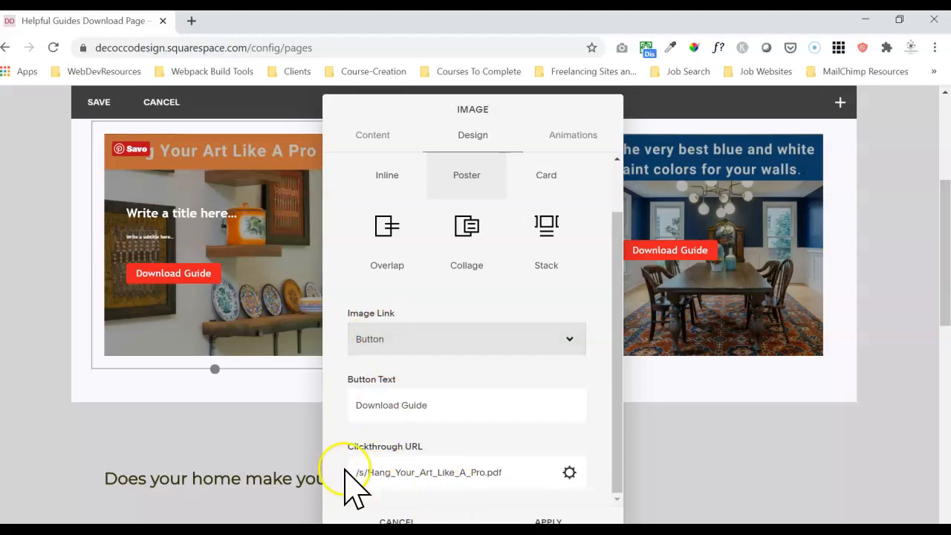
click(571, 471)
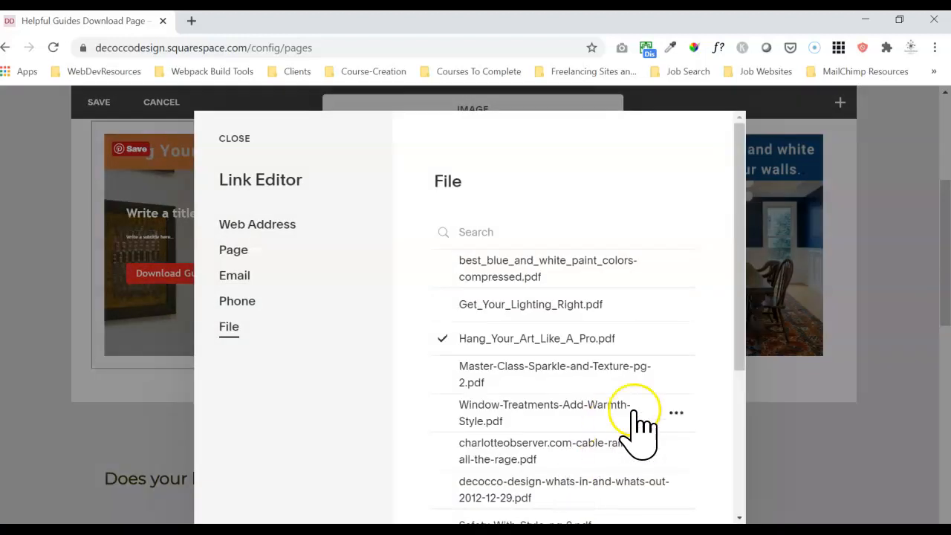
Step: Upload Brady-Art-Thumbnail-Sketch-Templates.pdf from Downloads and save it as the button's linked file
drag(742, 340, 730, 447)
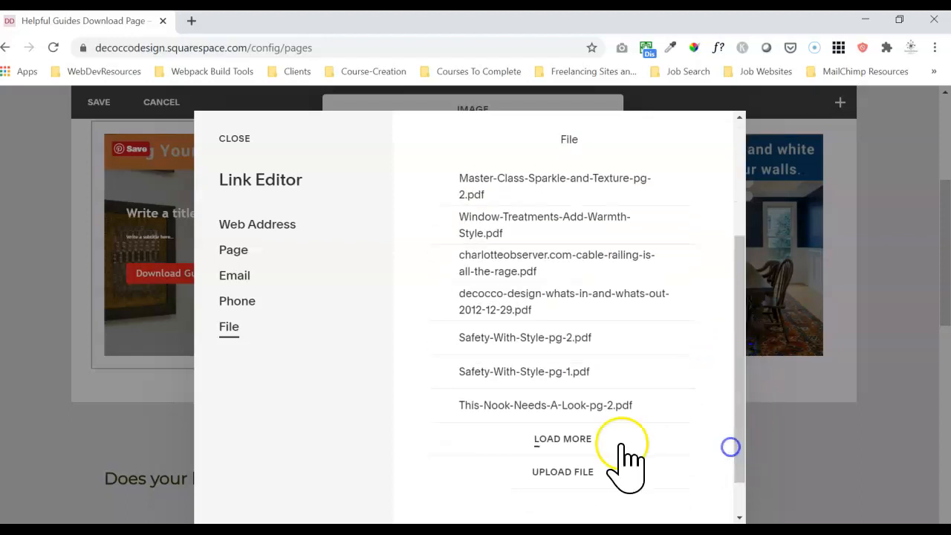
click(557, 475)
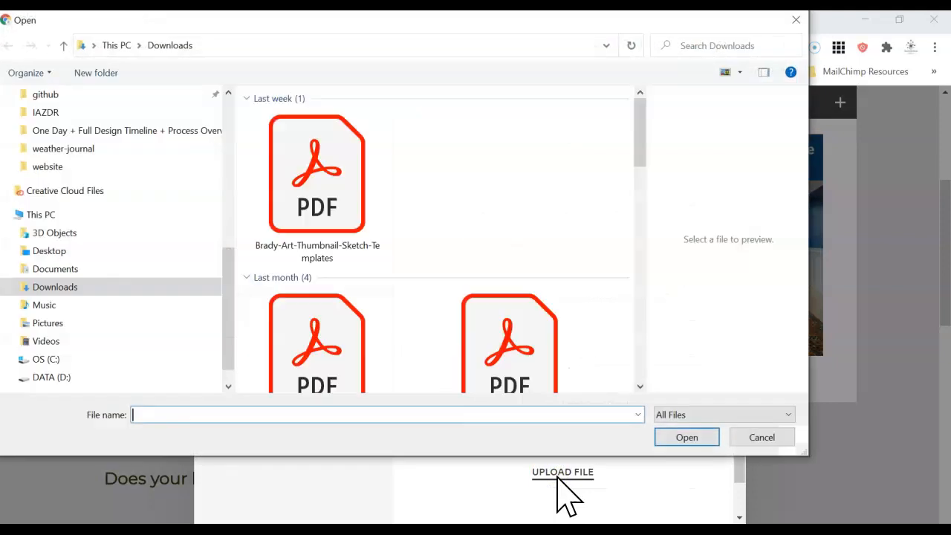
click(371, 212)
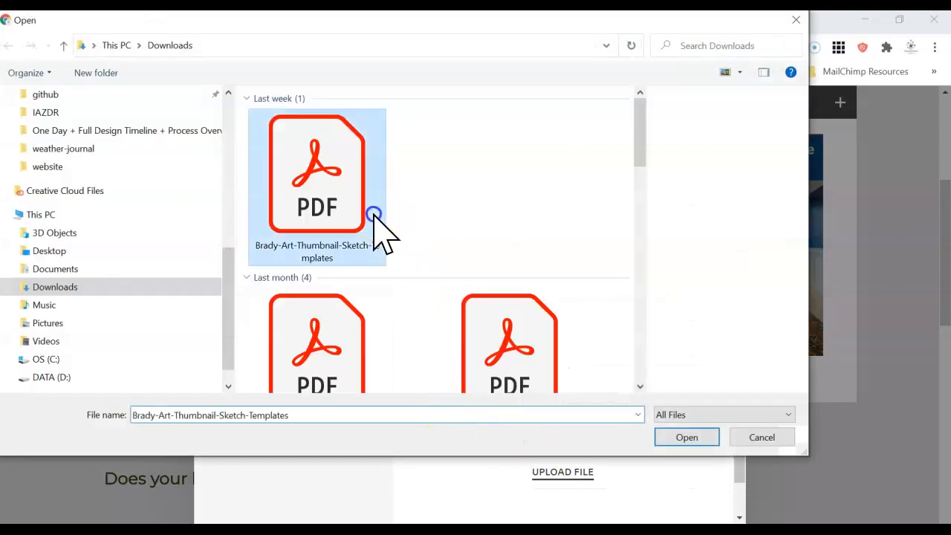
click(704, 436)
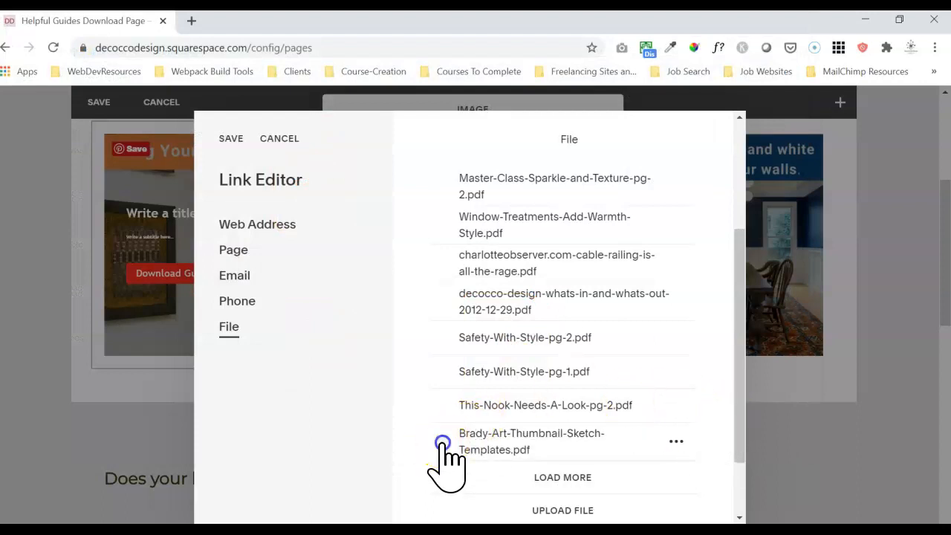
drag(739, 413, 726, 443)
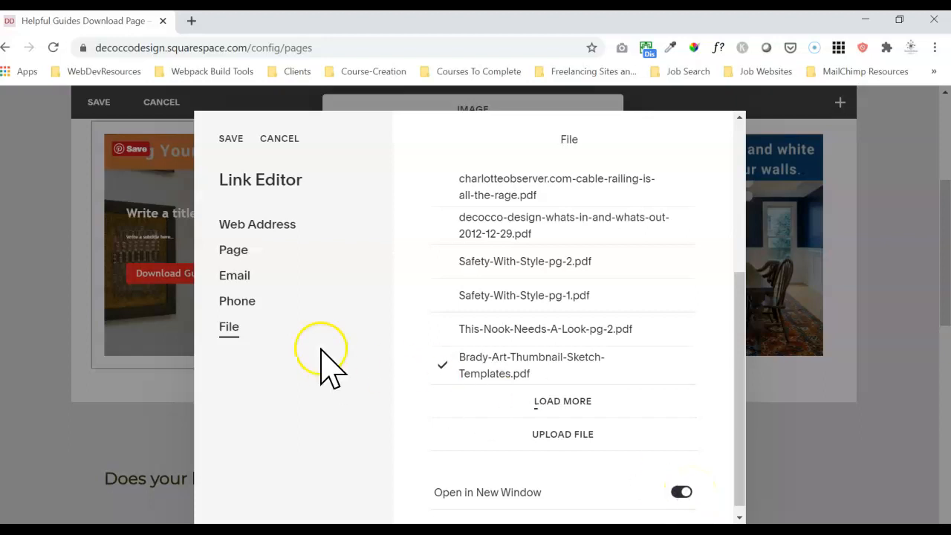
click(241, 138)
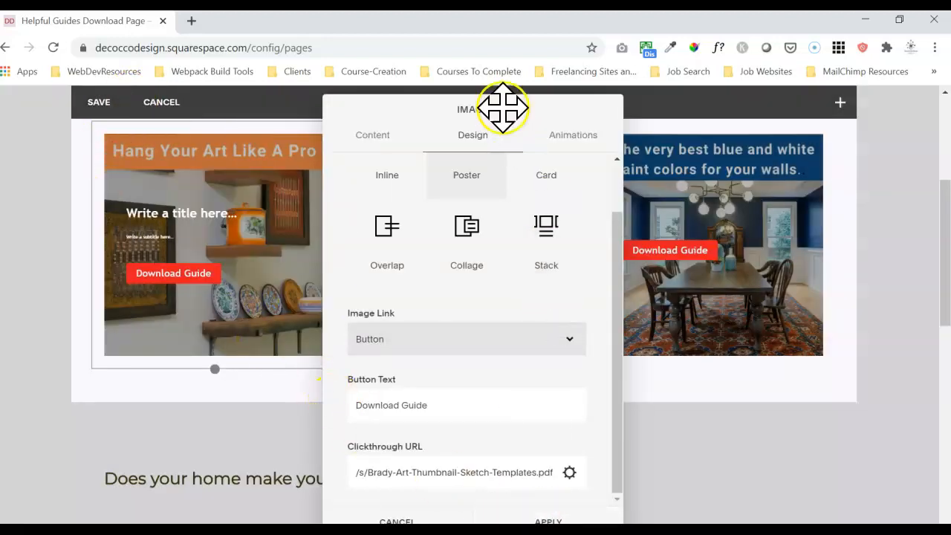
drag(472, 112, 488, 57)
drag(501, 136, 496, 69)
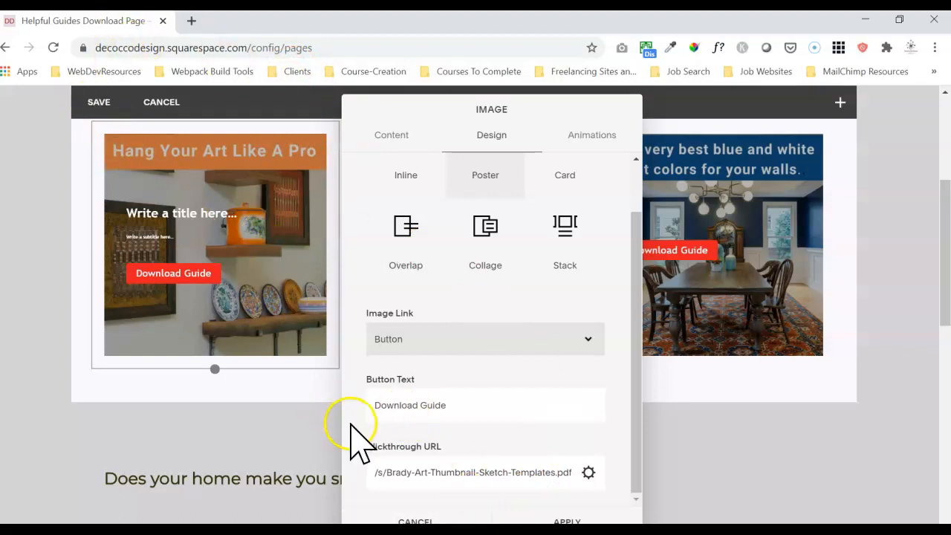
Step: Reopen the button's link settings and select Hang_Your_Art_Like_A_Pro.pdf as the linked file
click(589, 472)
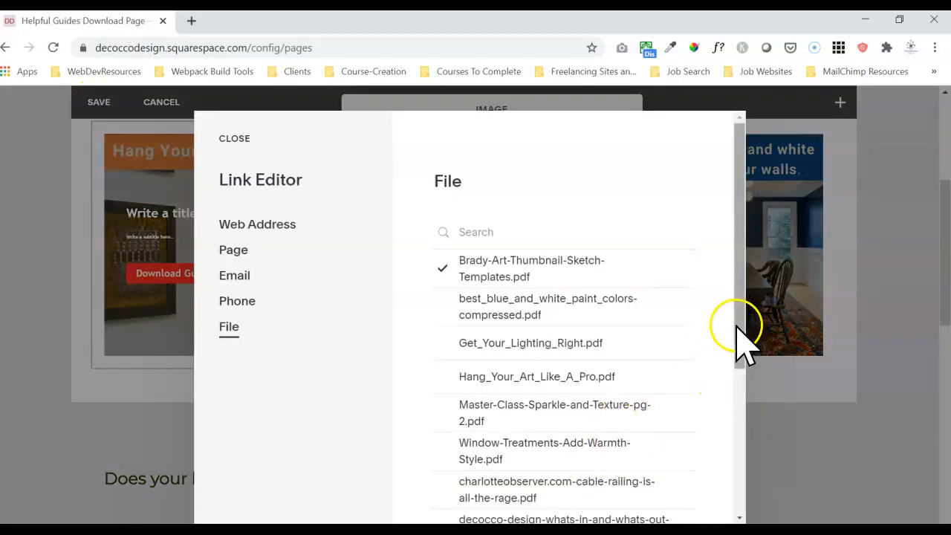
scroll(743, 364, down, 1)
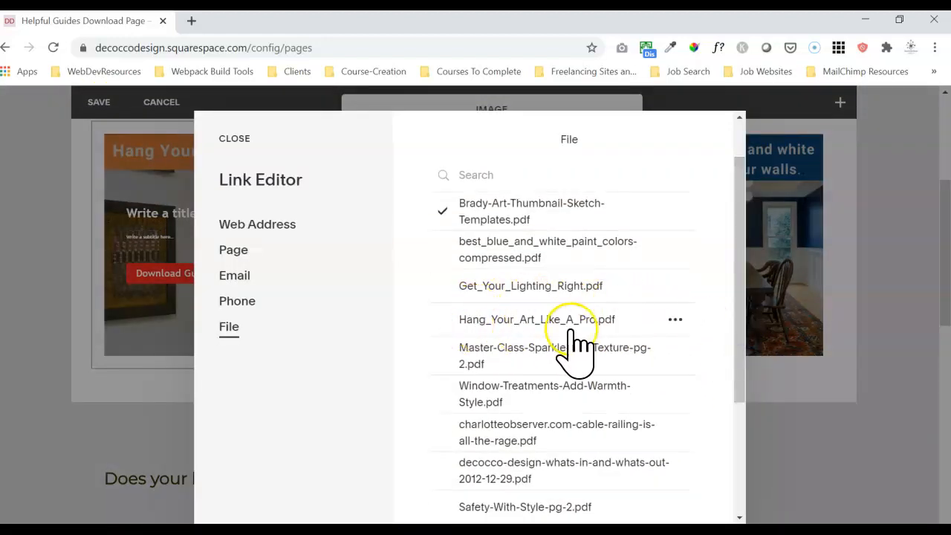
click(676, 321)
click(645, 389)
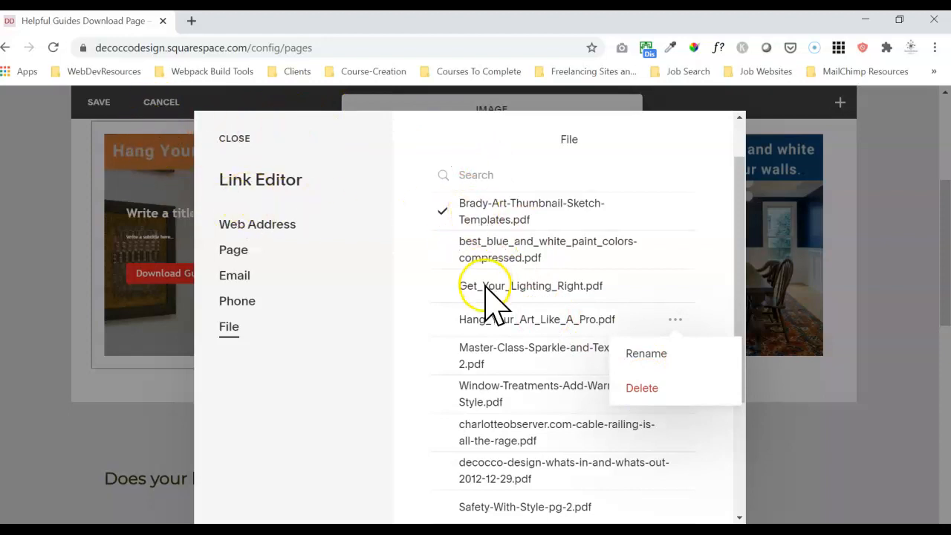
click(447, 321)
Step: Delete Brady-Art-Thumbnail-Sketch-Templates.pdf from the file list and save the button's link
click(685, 208)
click(643, 281)
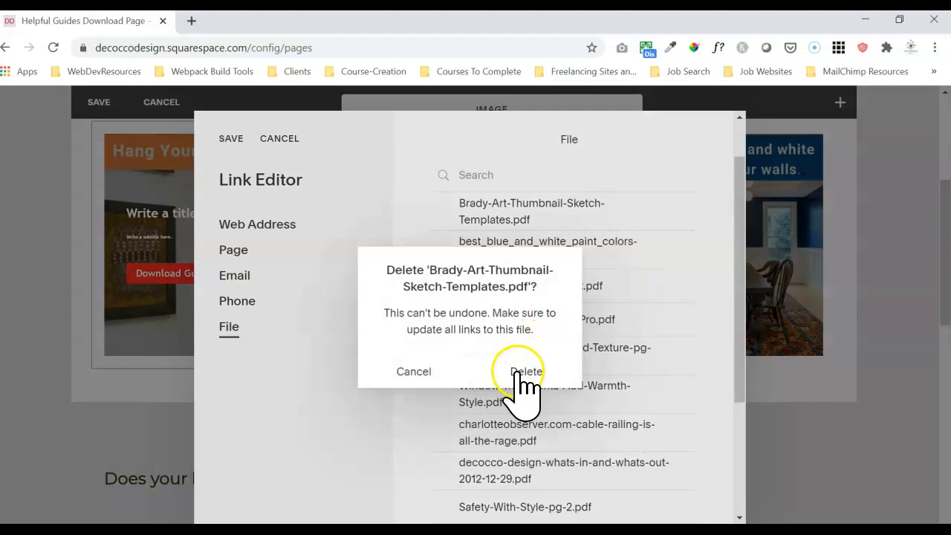
click(517, 371)
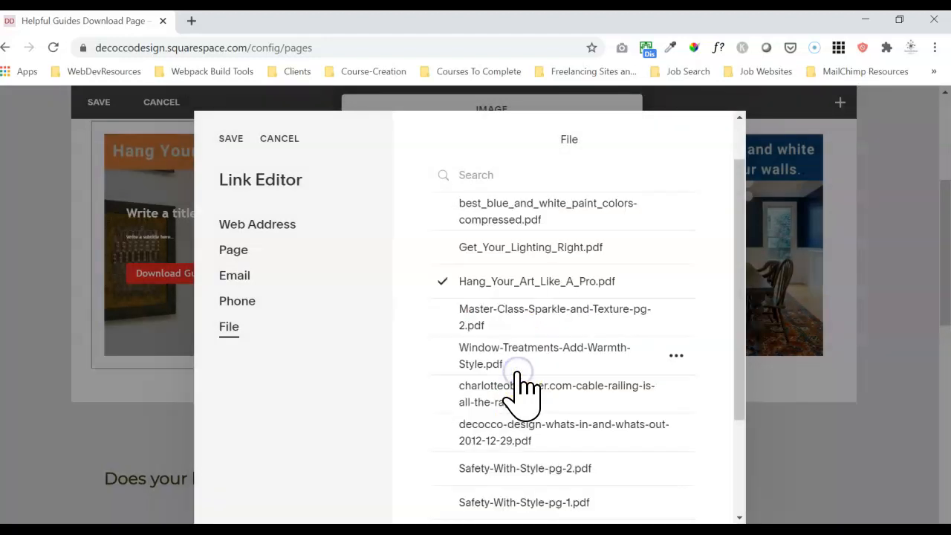
click(232, 139)
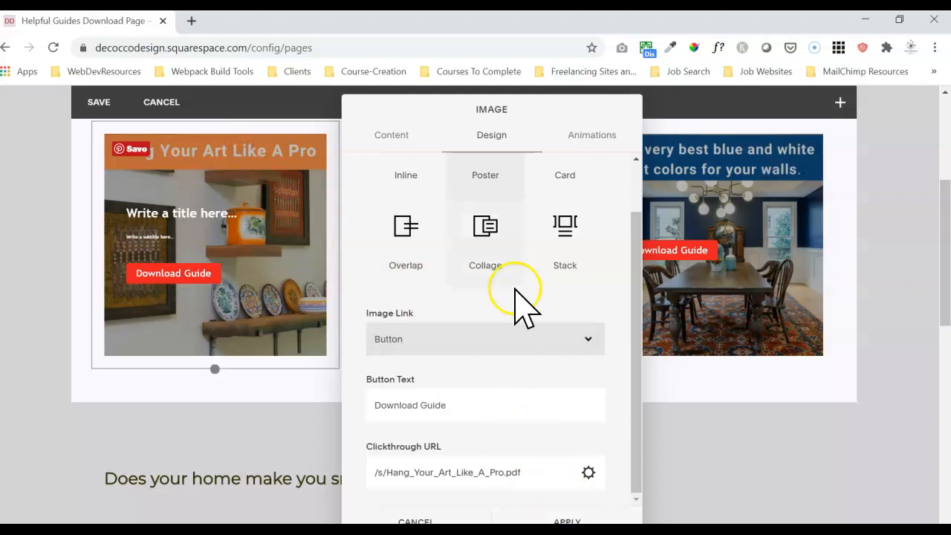
Step: Apply the "Hang Your Art Like A Pro" image settings and save the page content
drag(505, 106, 498, 33)
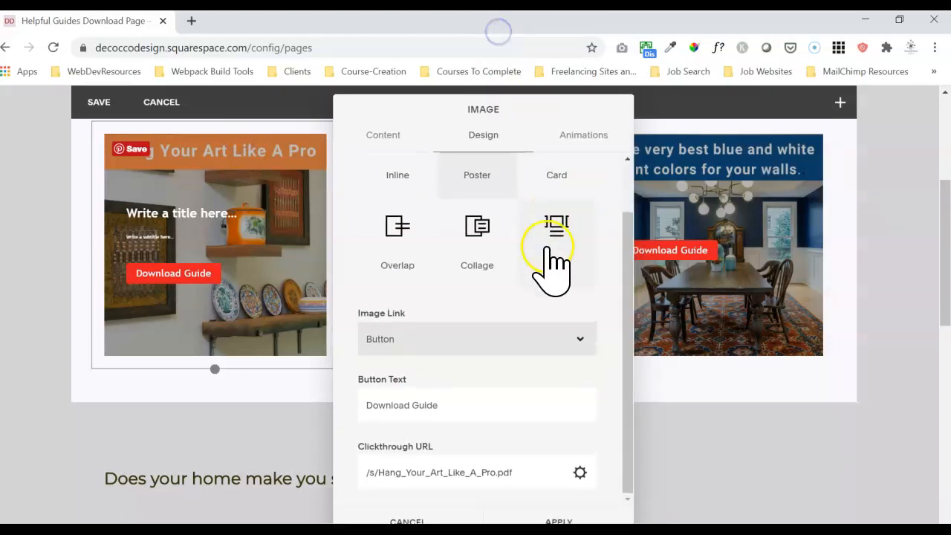
click(564, 514)
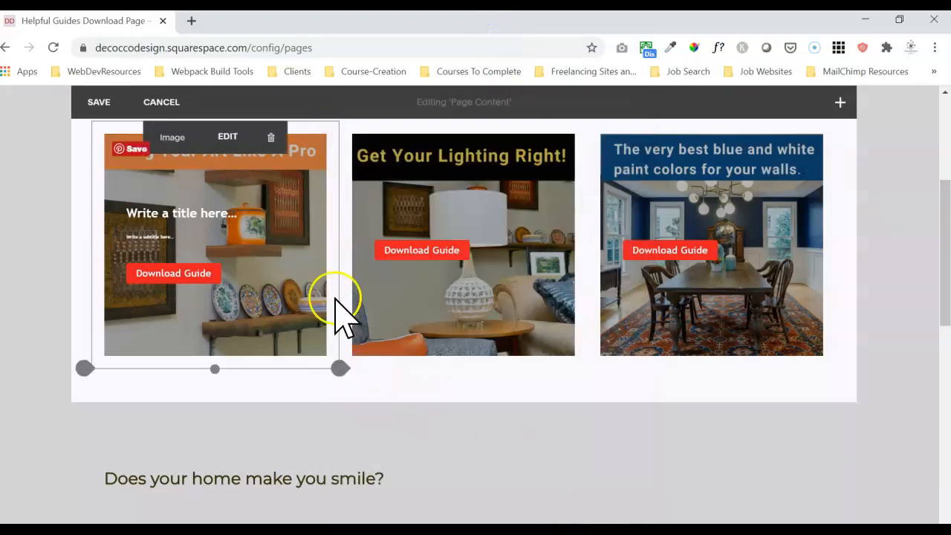
click(105, 97)
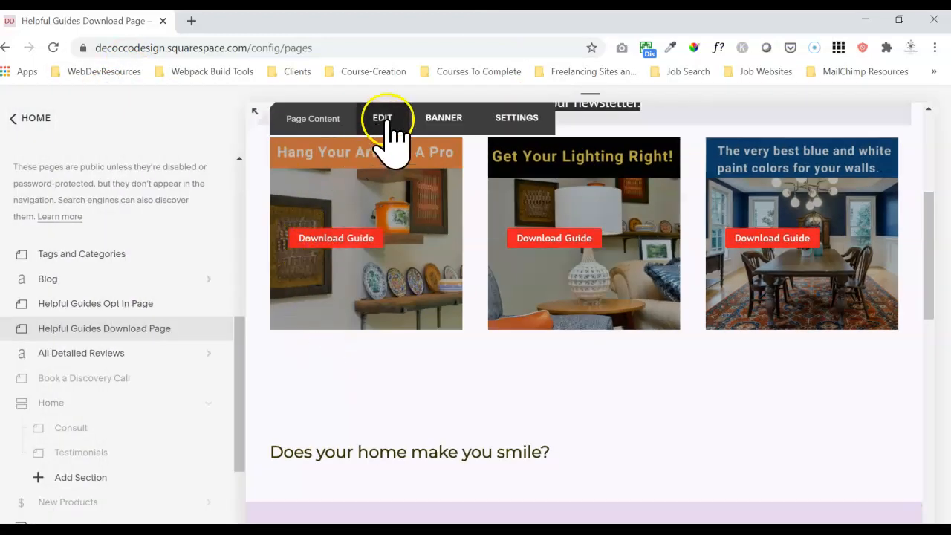
Step: Reopen the page content for editing and add a Poster-layout image block below the "Hang Your Art Like A Pro" image
click(382, 118)
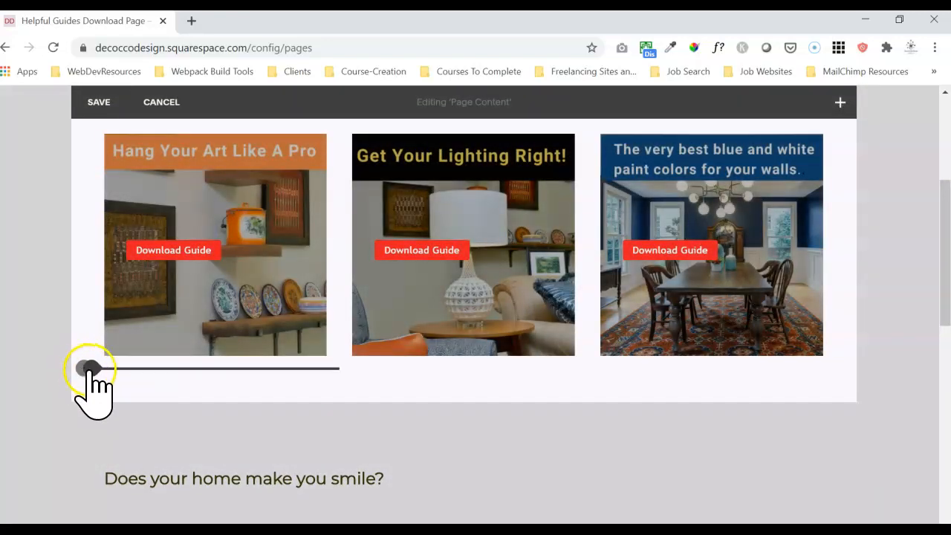
click(89, 368)
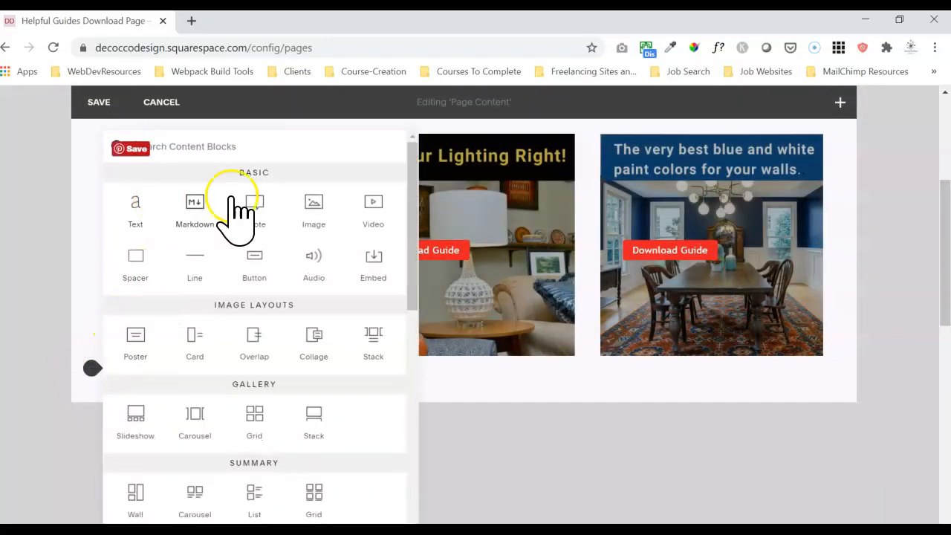
click(312, 214)
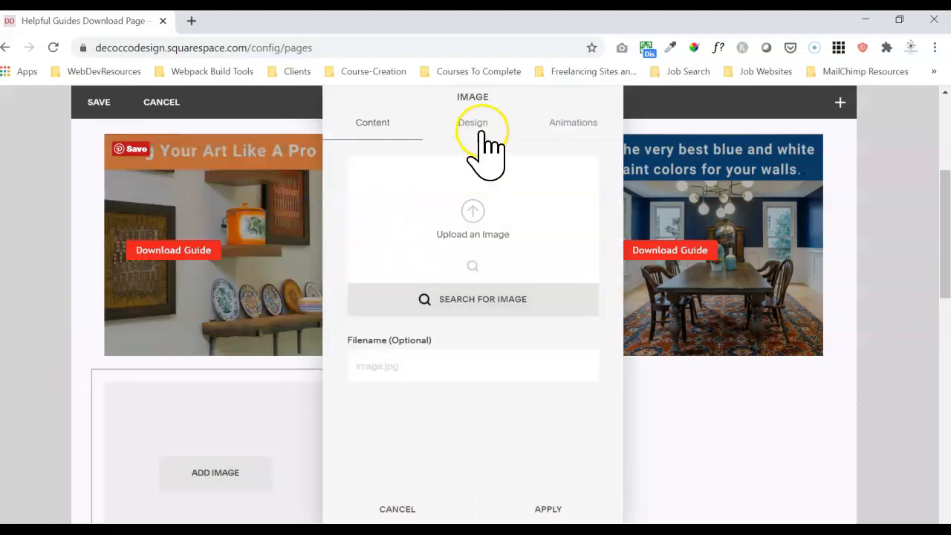
click(476, 122)
click(483, 215)
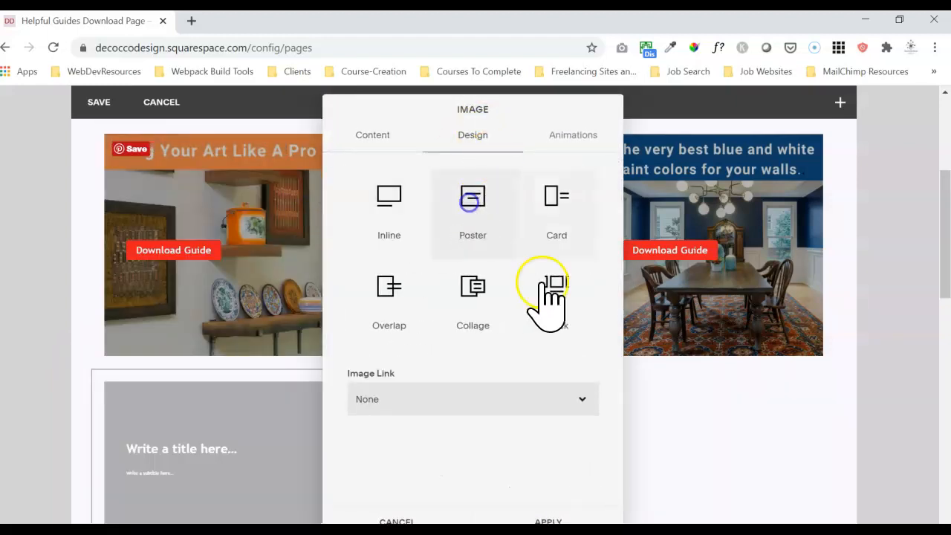
Step: Set the new image block's link to Button with the button text "Download Guide"
click(543, 404)
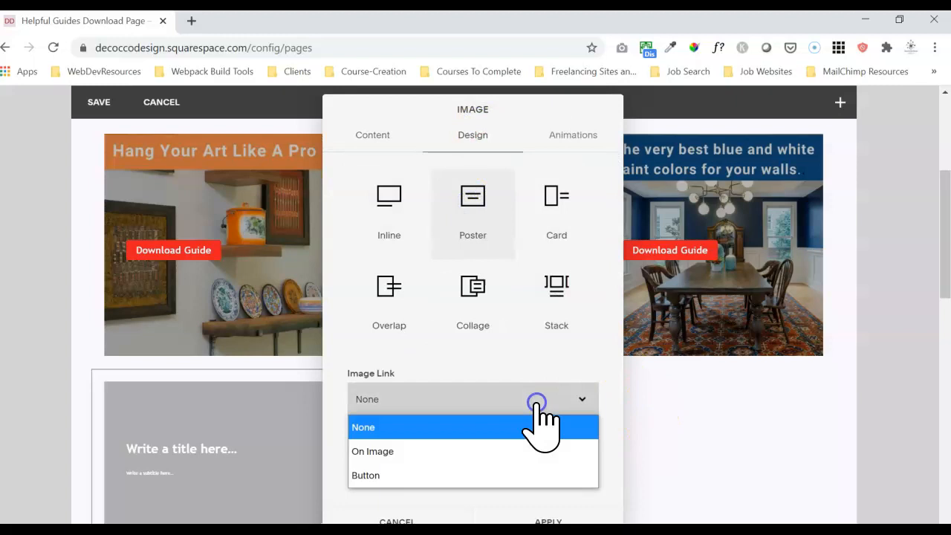
click(508, 482)
drag(614, 423, 622, 490)
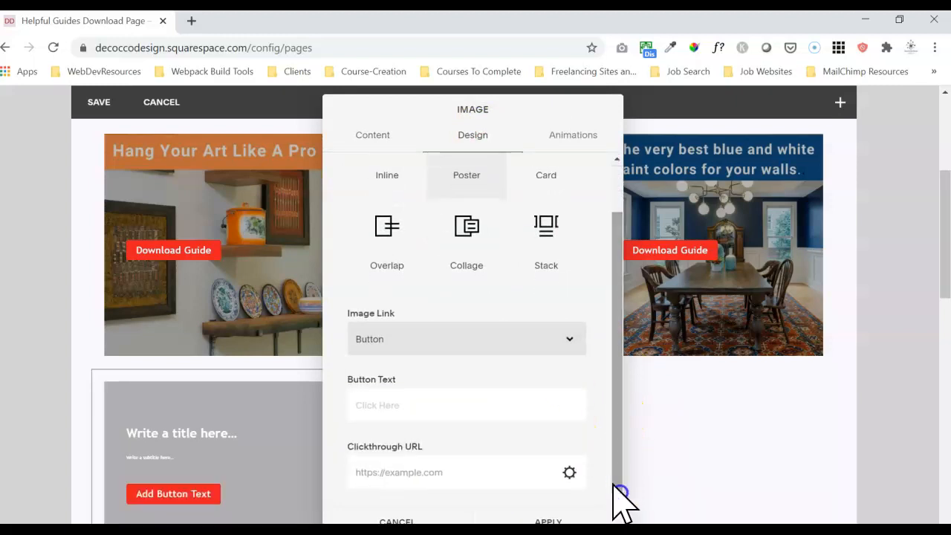
click(433, 406)
text(D)
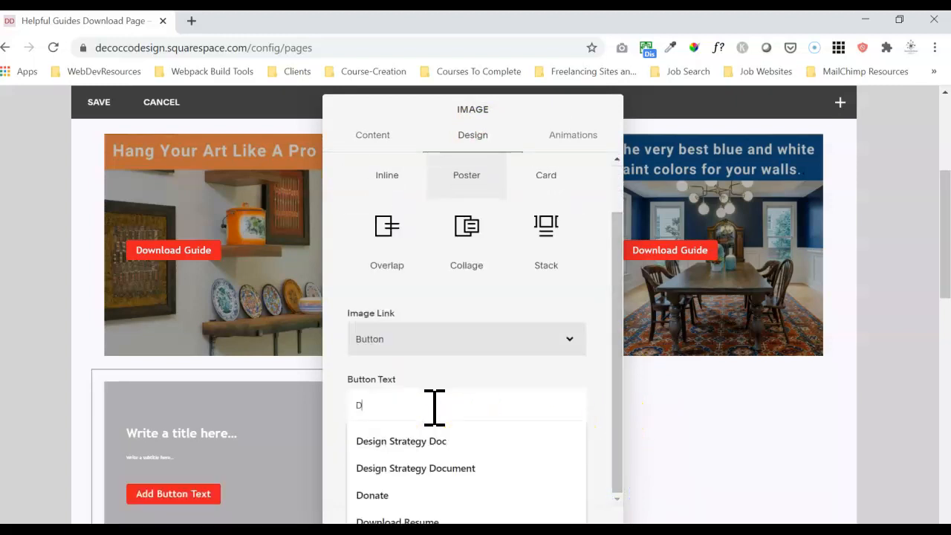
text(ownload Guide)
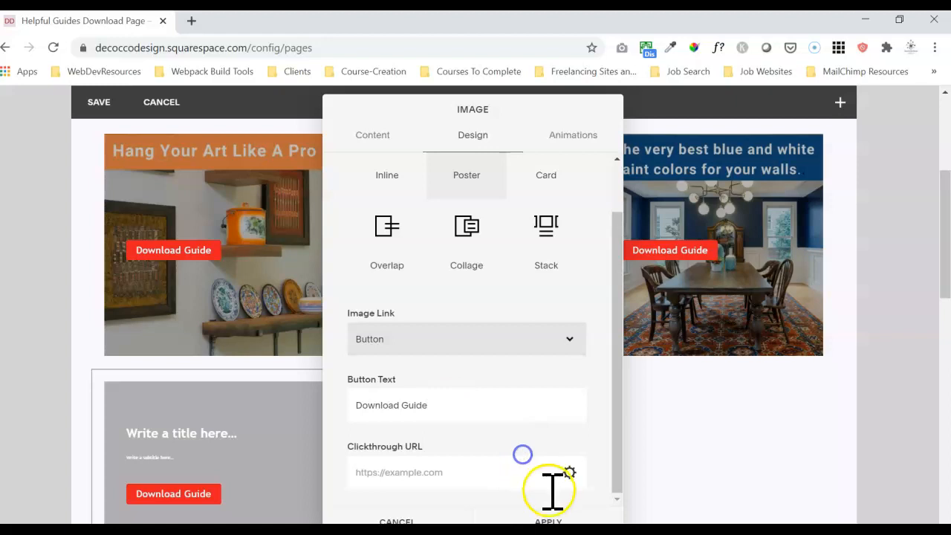
Step: Upload Brady-Art-Thumbnail-Sketch-Templates.pdf as a file for the new image block's button link
click(569, 472)
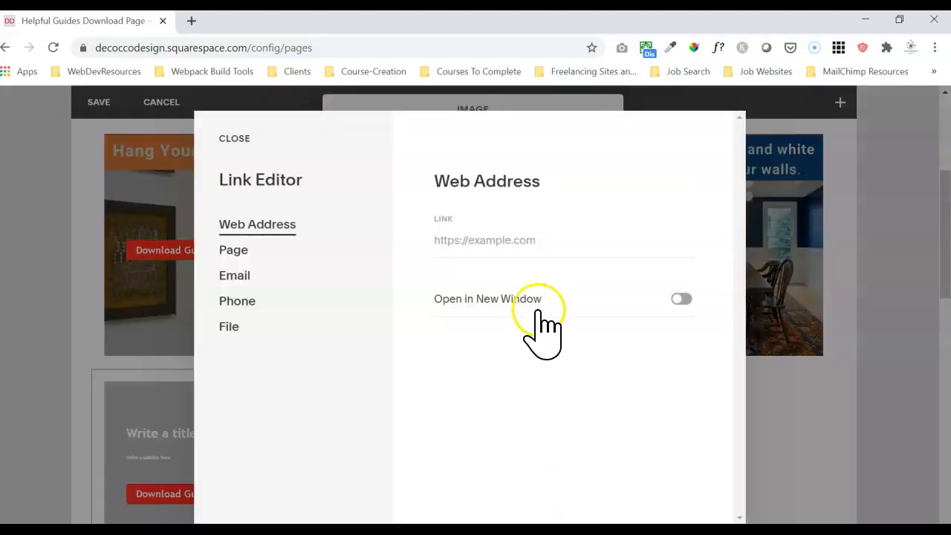
click(229, 326)
drag(741, 316, 721, 450)
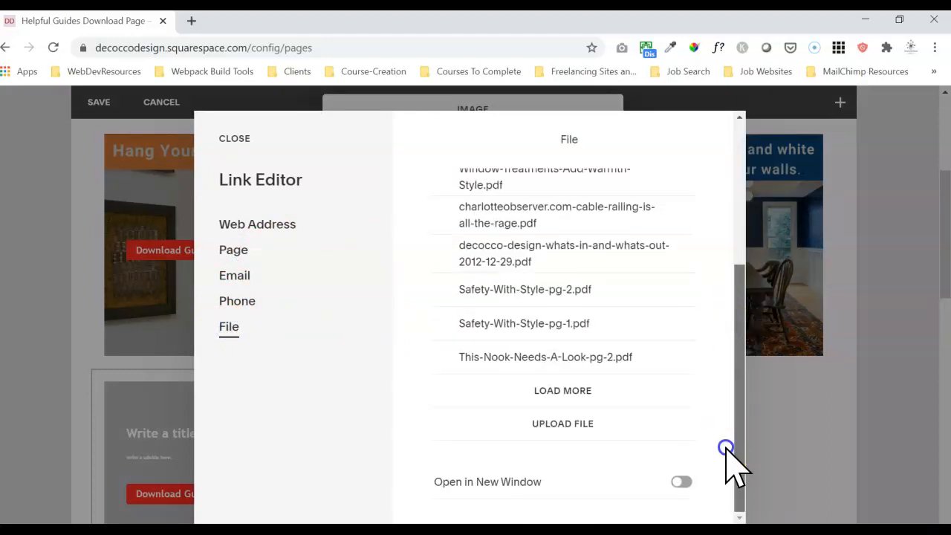
click(561, 425)
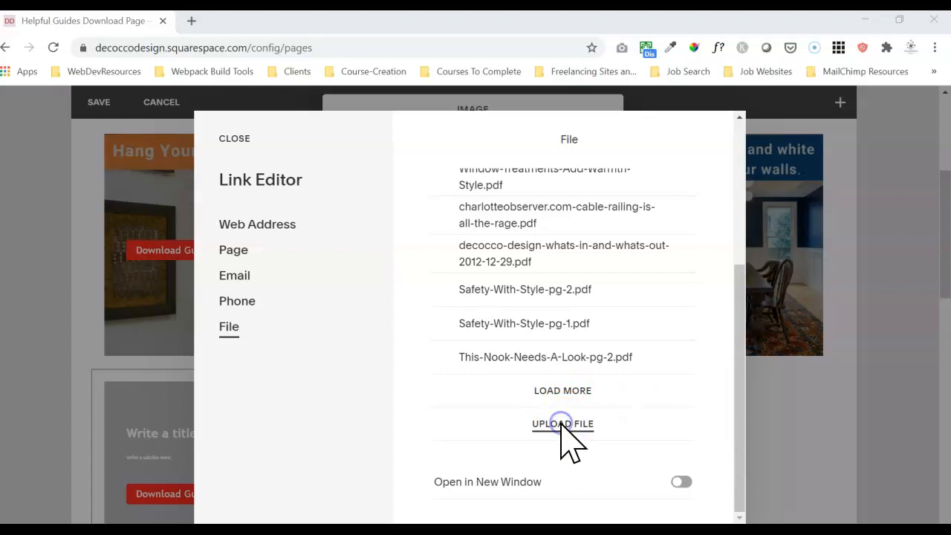
double_click(293, 204)
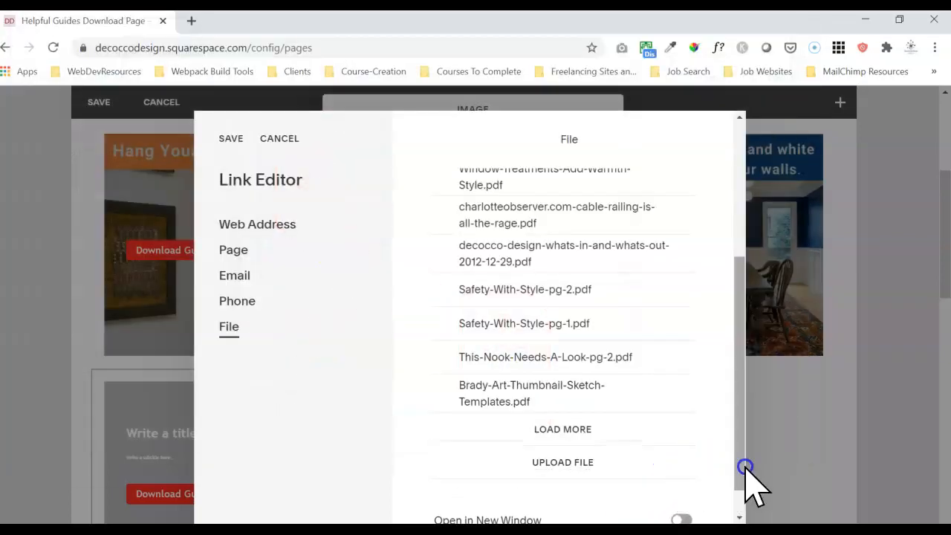
Step: Link the button to Brady-Art-Thumbnail-Sketch-Templates.pdf, set it to open in a new window, and save the link
drag(739, 471, 738, 500)
click(683, 482)
drag(746, 462, 732, 424)
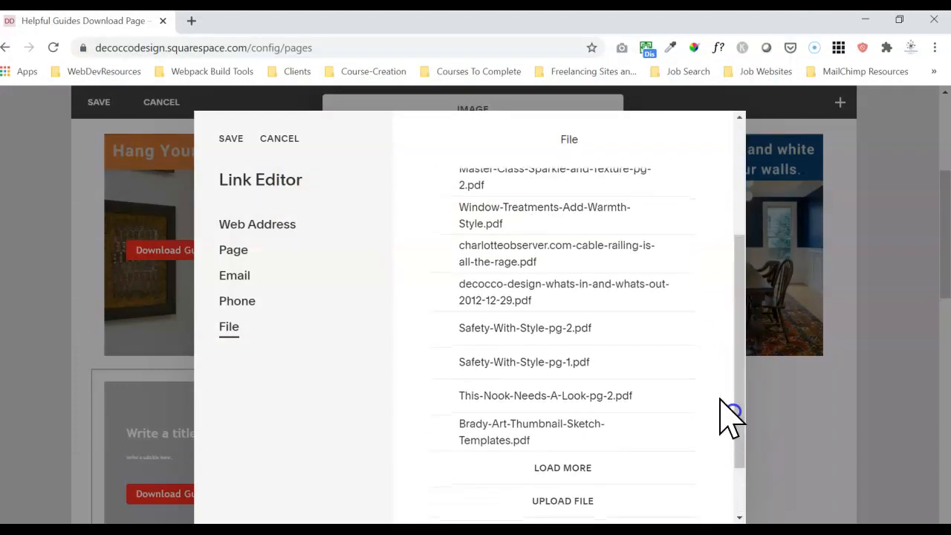
click(442, 430)
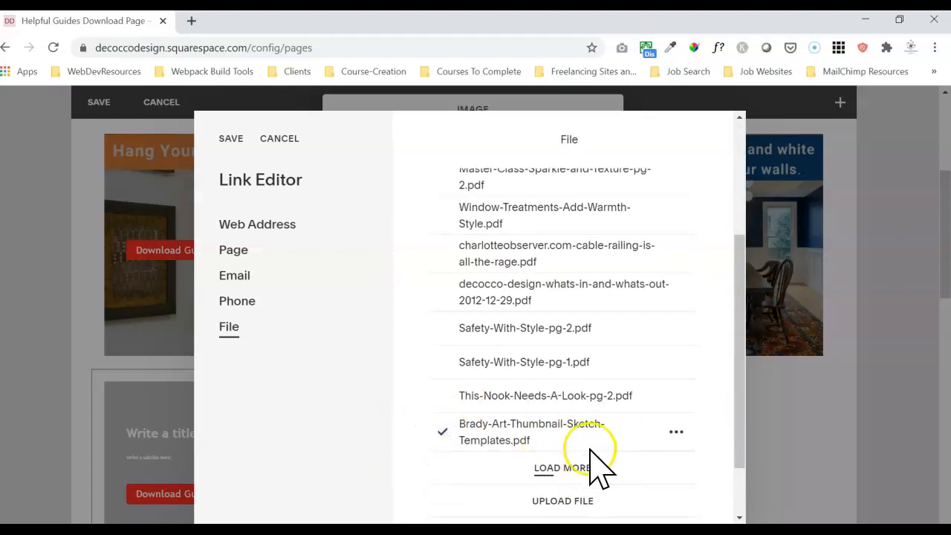
click(232, 139)
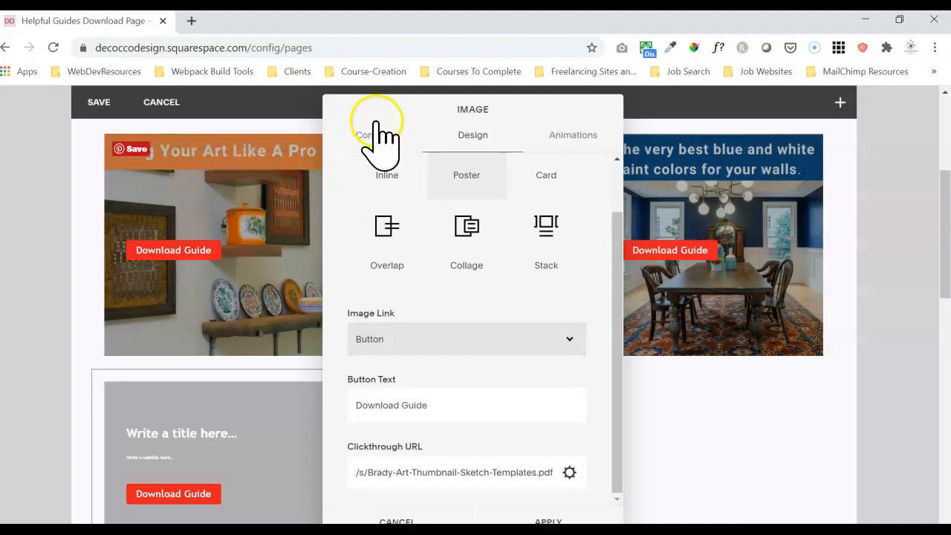
Step: Fill the new image block with the stacked-books picture from the imported images
drag(615, 294, 618, 237)
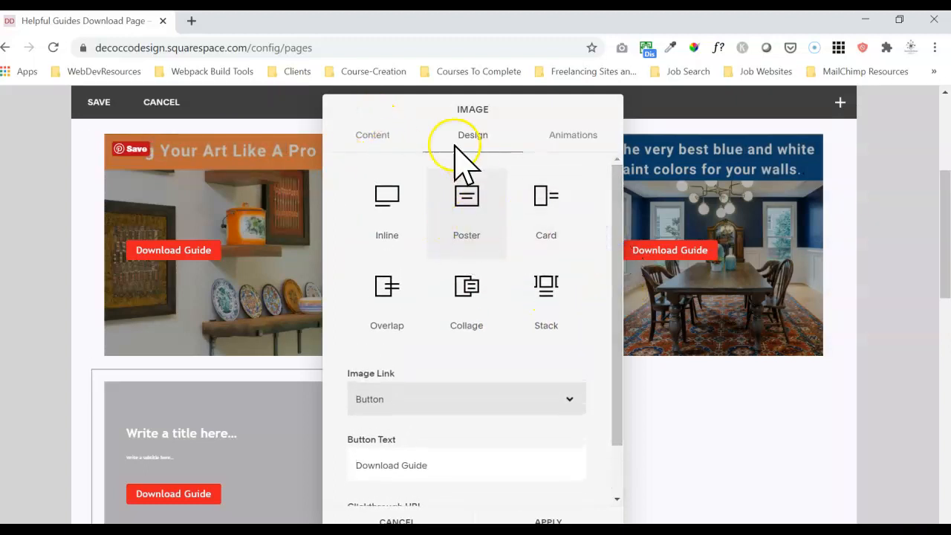
click(375, 139)
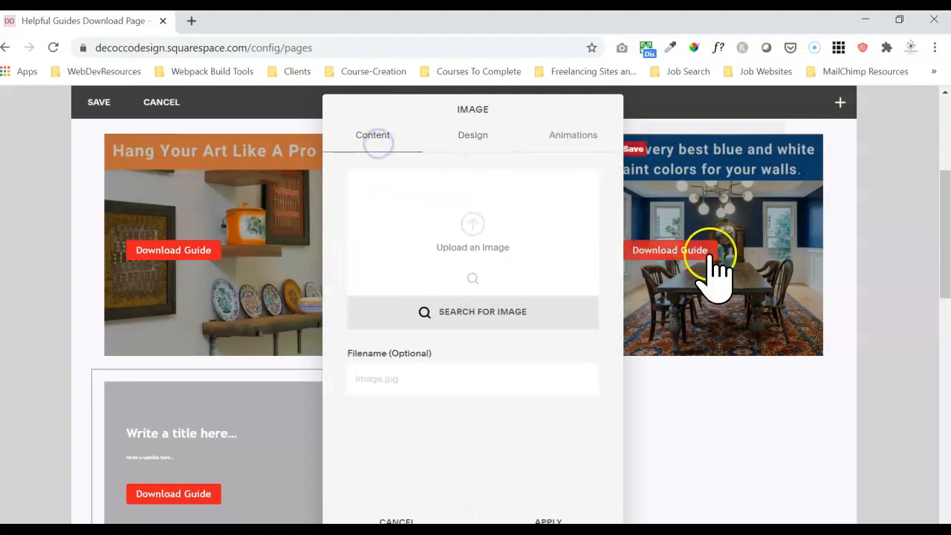
click(465, 312)
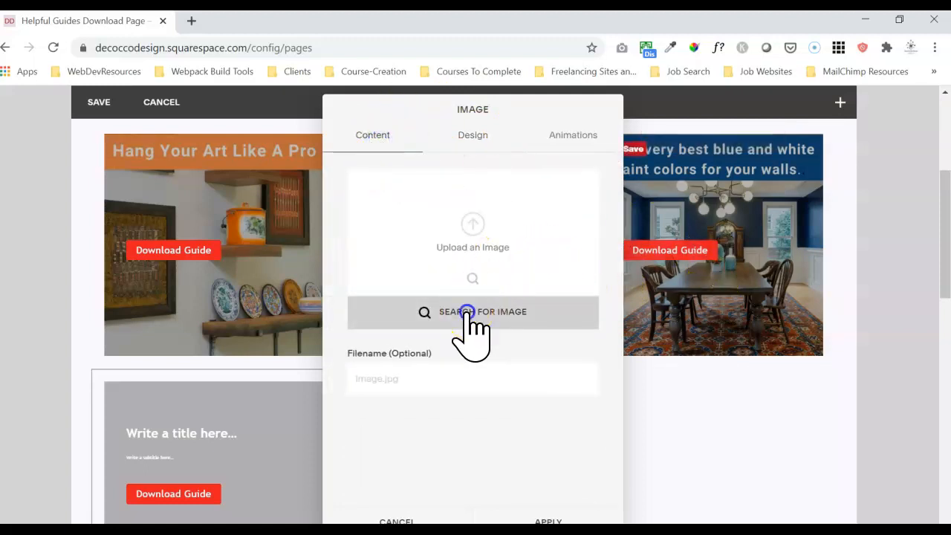
click(559, 186)
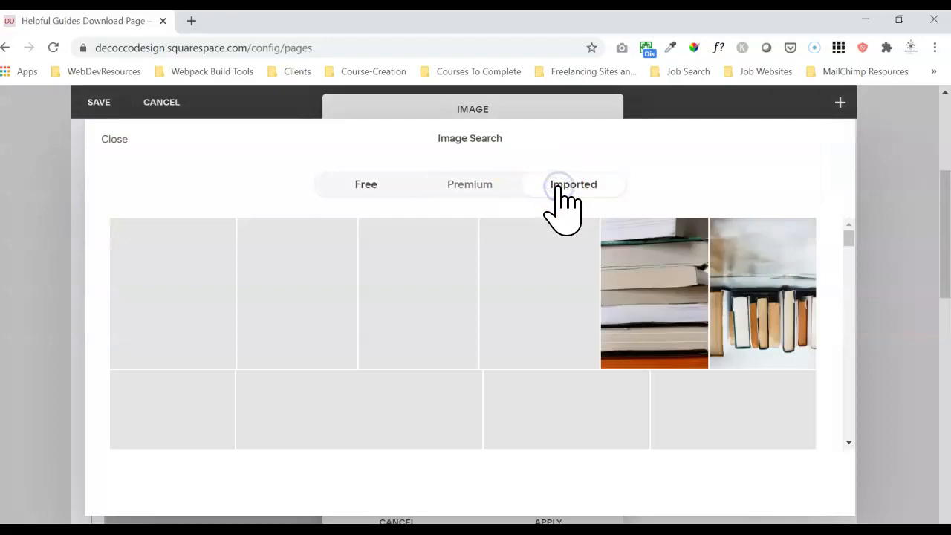
click(654, 281)
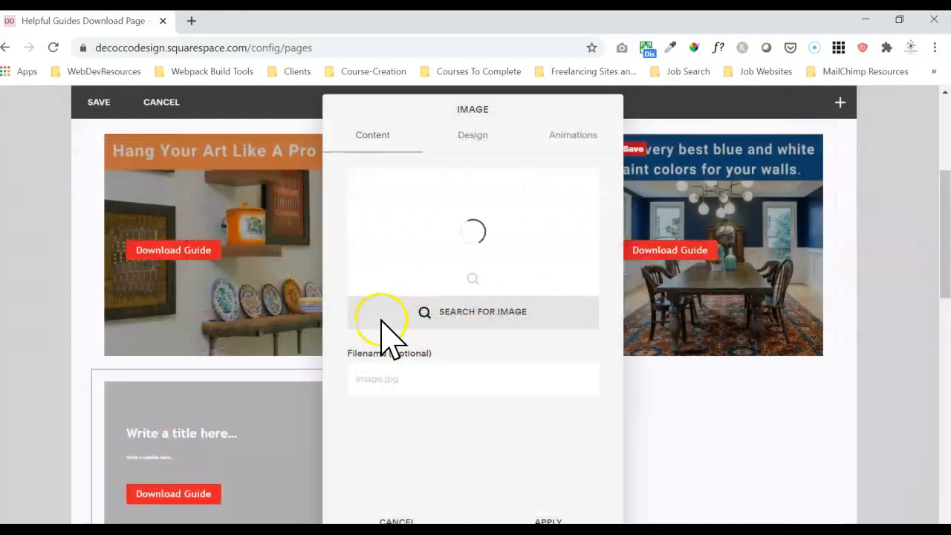
Step: Set the books image's filename to "Art Guides for Thumbnail Sketches" and apply the block settings
click(384, 382)
text(A)
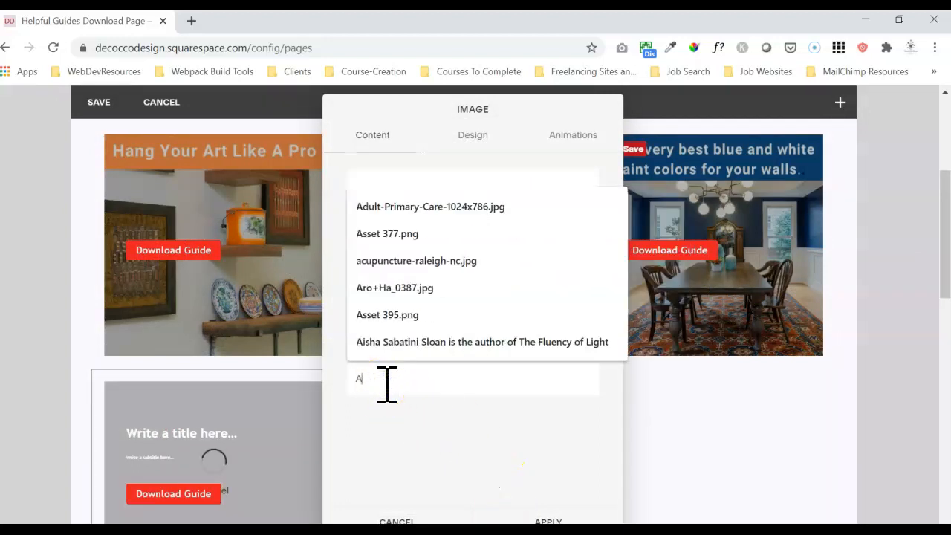
text(rt Guides for Thumbnail Sketches)
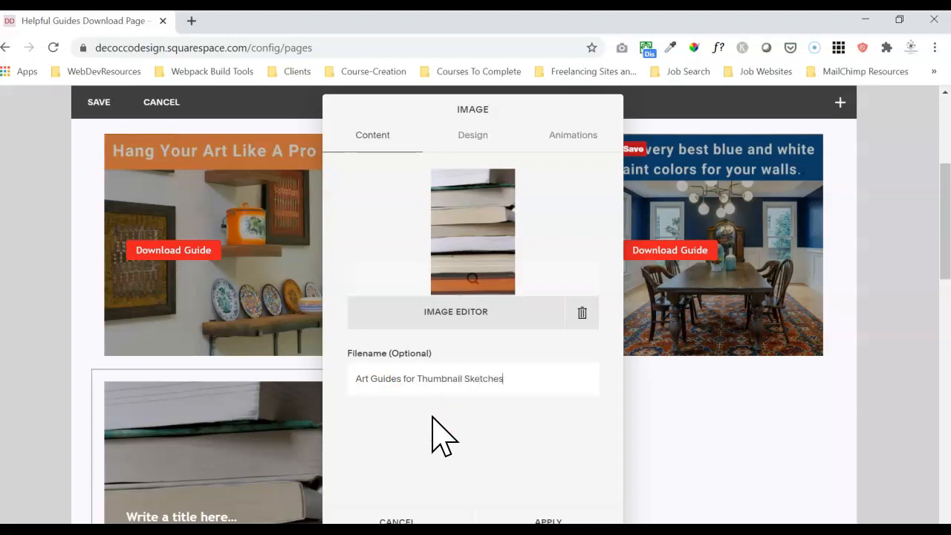
click(476, 230)
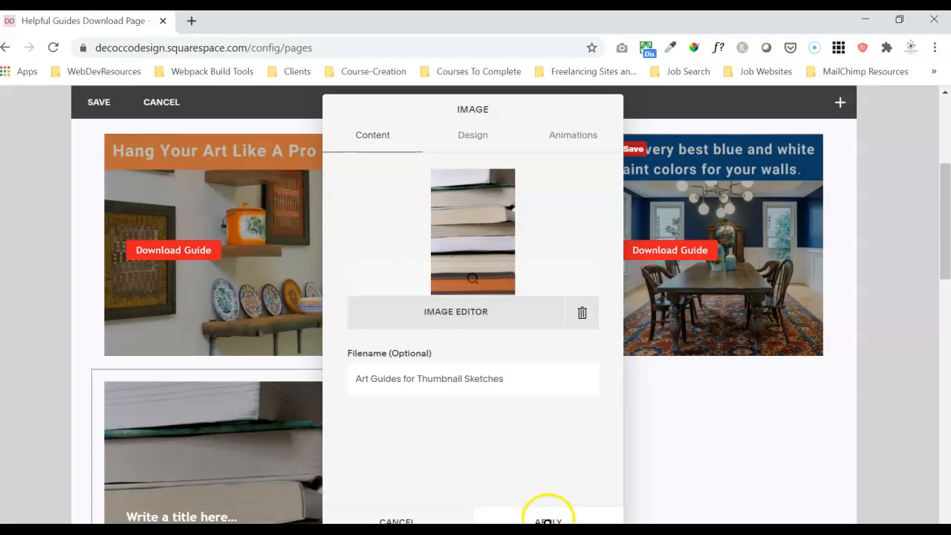
click(547, 517)
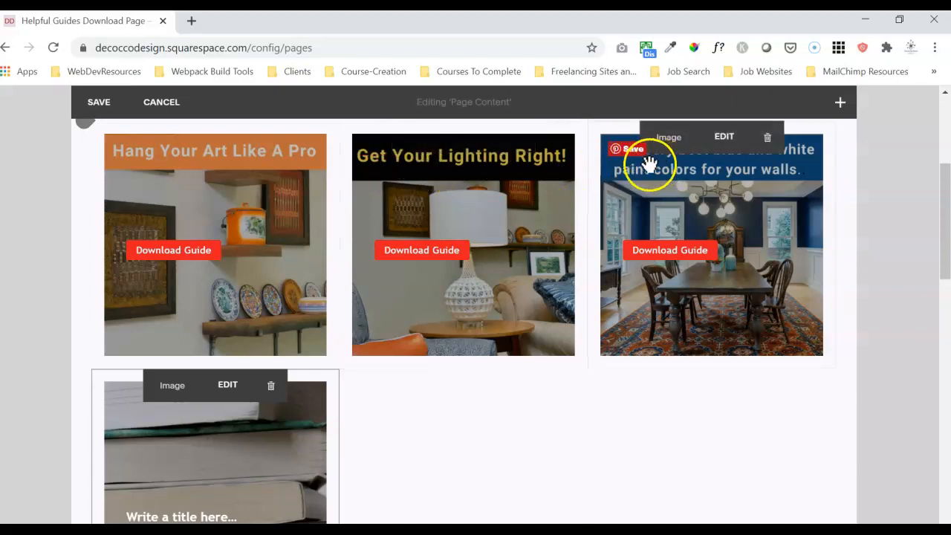
drag(942, 242, 945, 253)
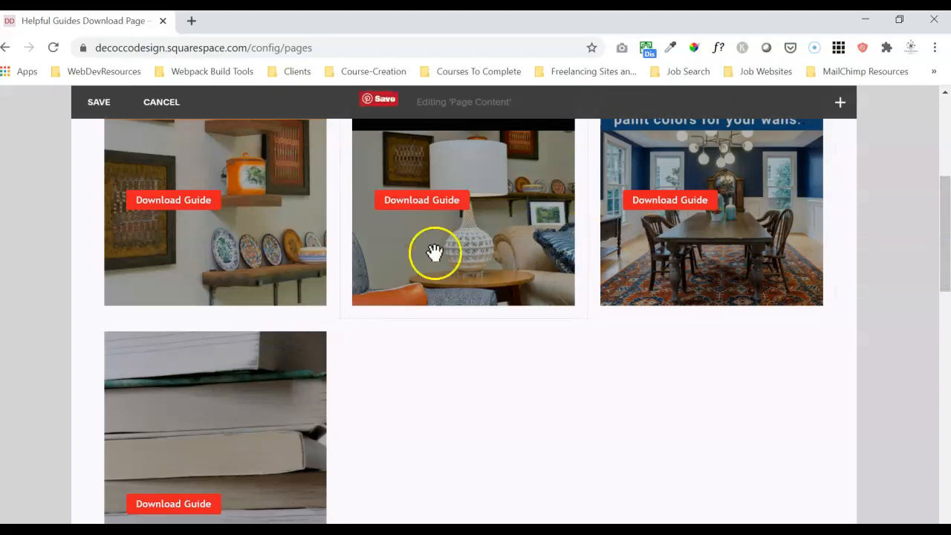
click(227, 334)
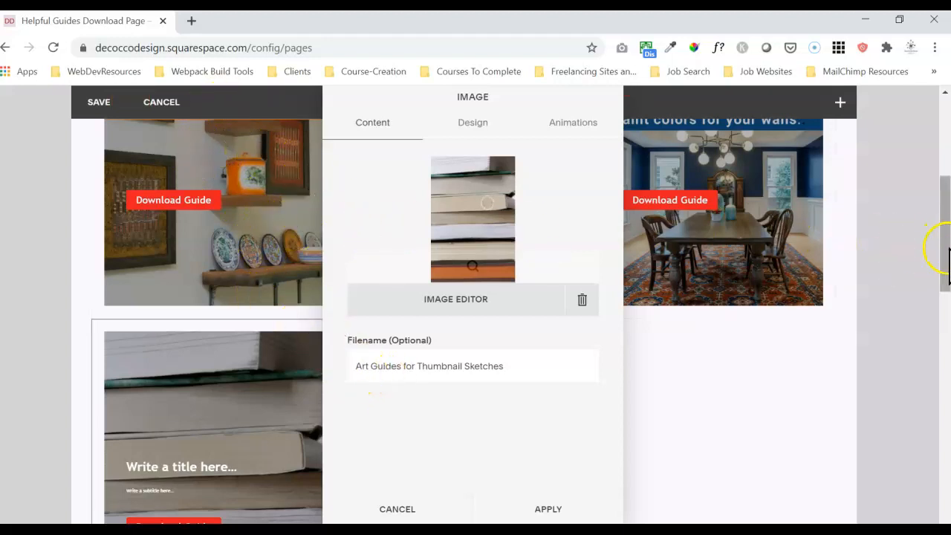
drag(947, 234, 947, 223)
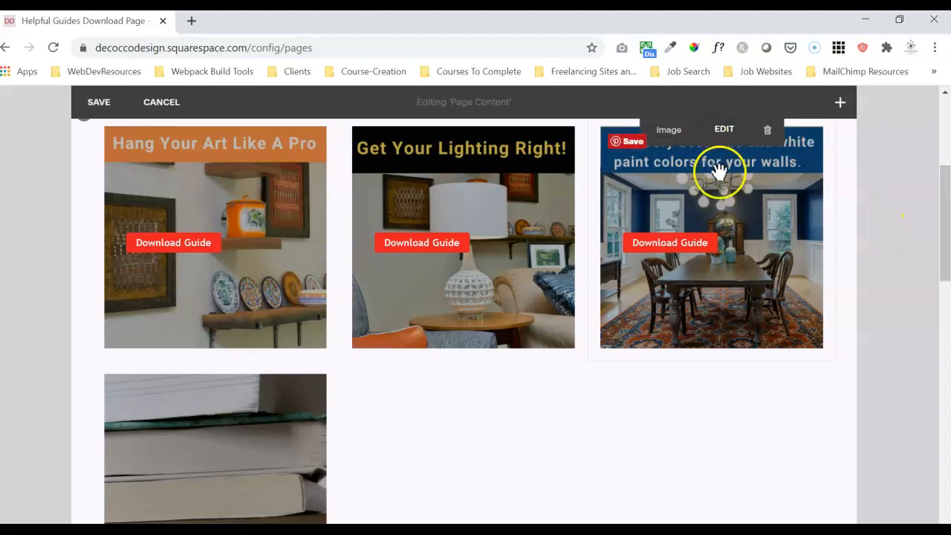
mouse_move(214, 380)
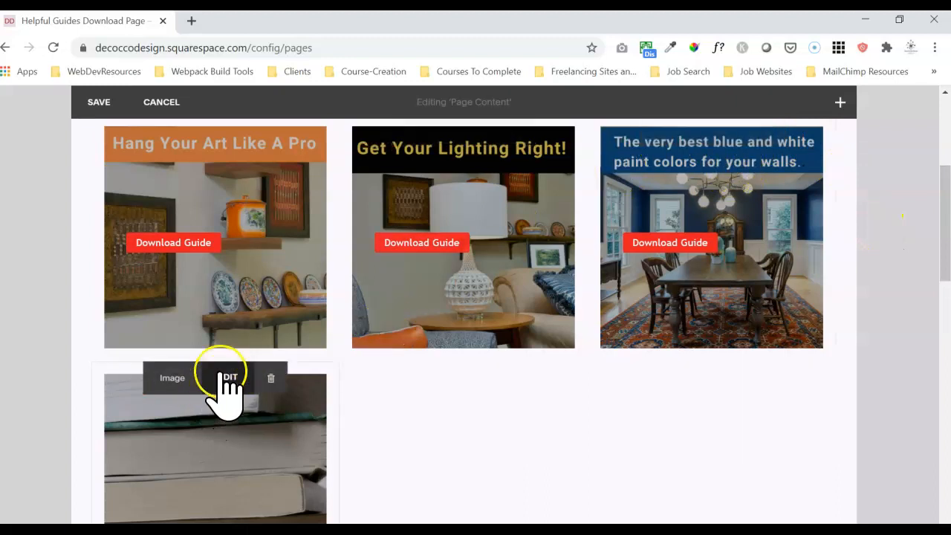
mouse_move(233, 250)
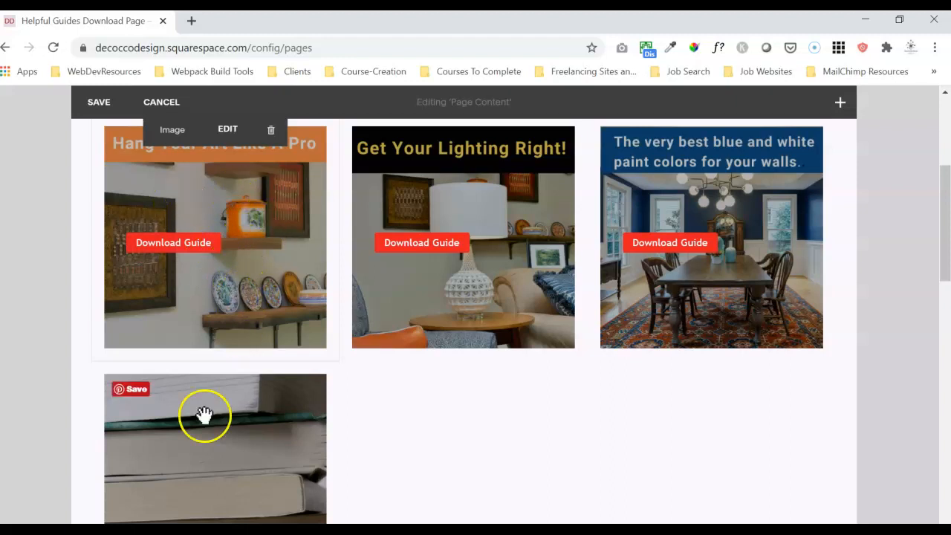
mouse_move(200, 412)
click(220, 378)
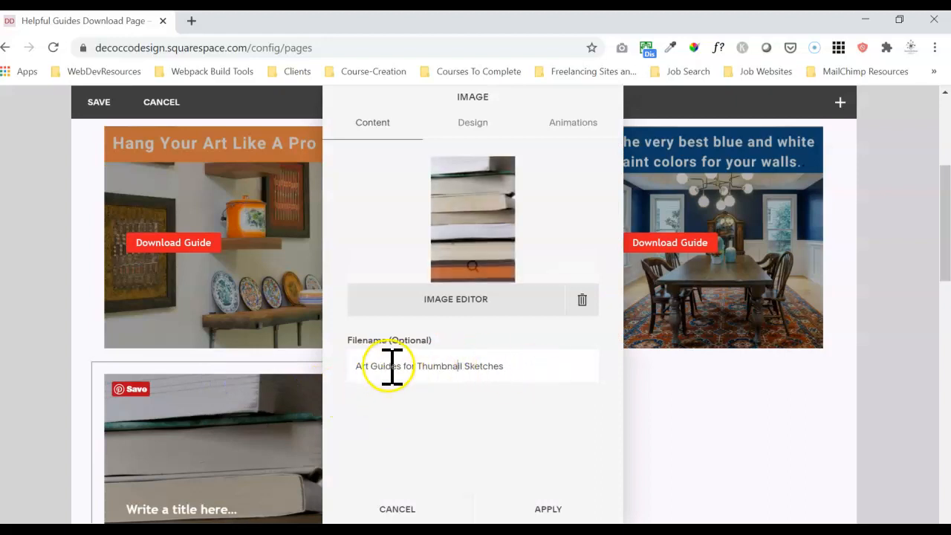
click(401, 509)
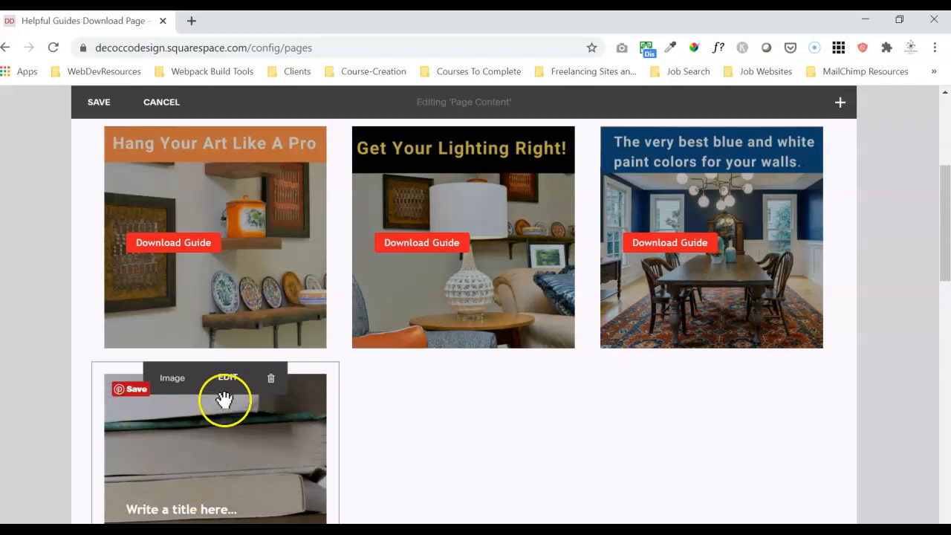
Step: Enter "Art Guides" as the title on the books image block
mouse_move(216, 152)
mouse_move(484, 152)
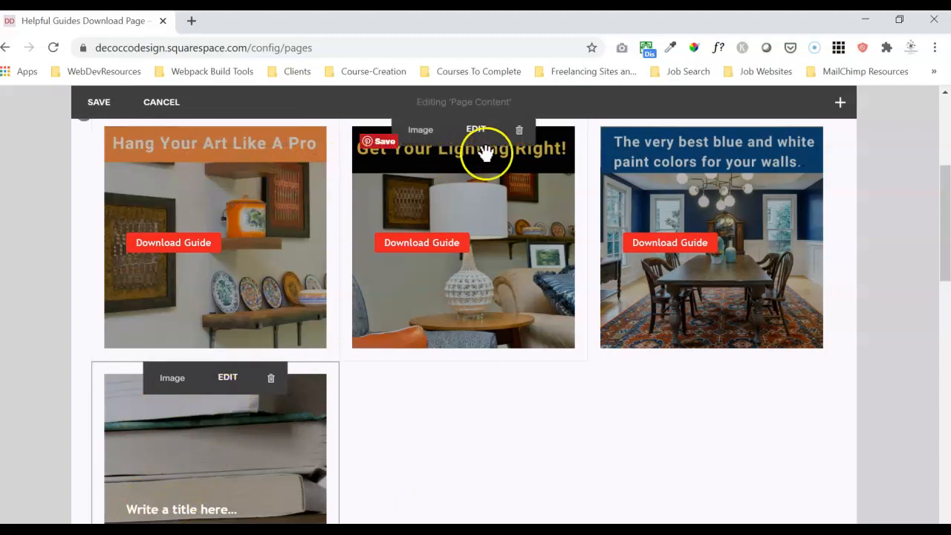
click(186, 507)
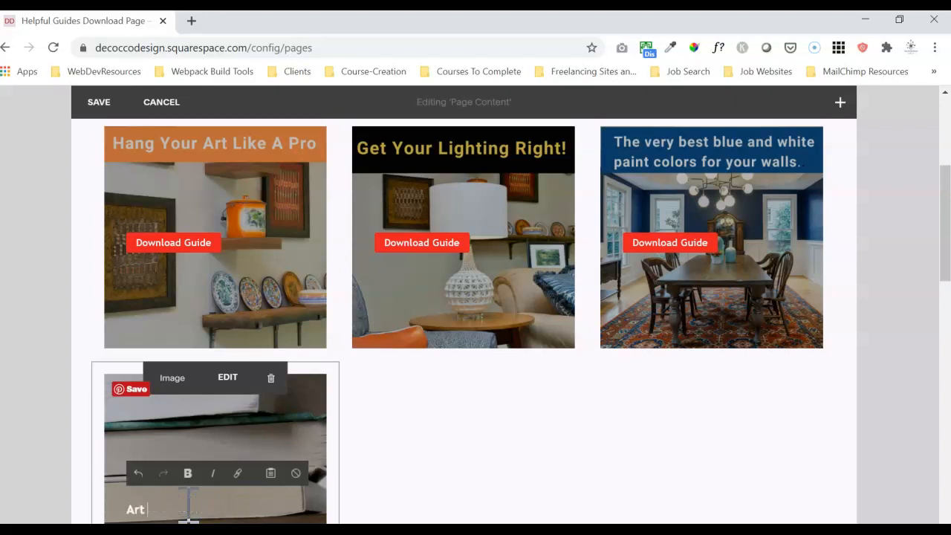
click(469, 496)
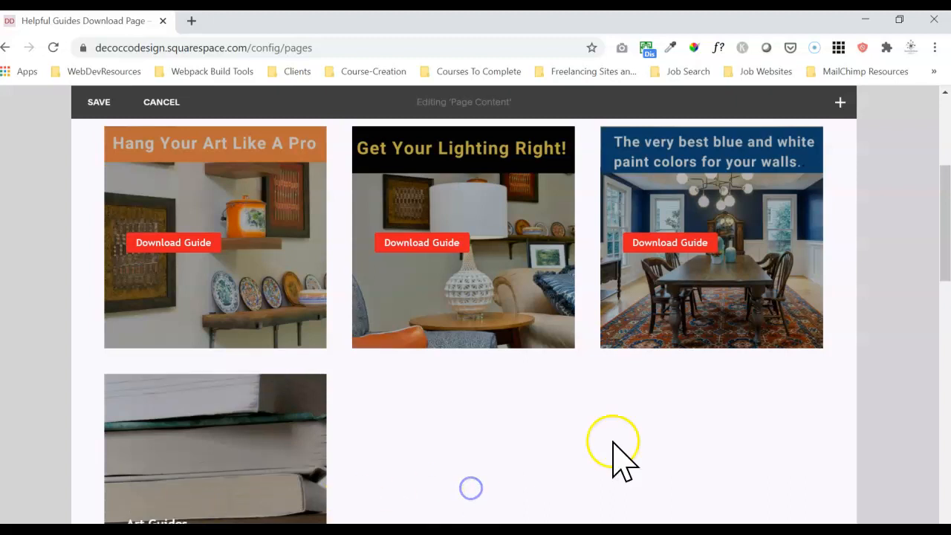
drag(946, 234, 941, 276)
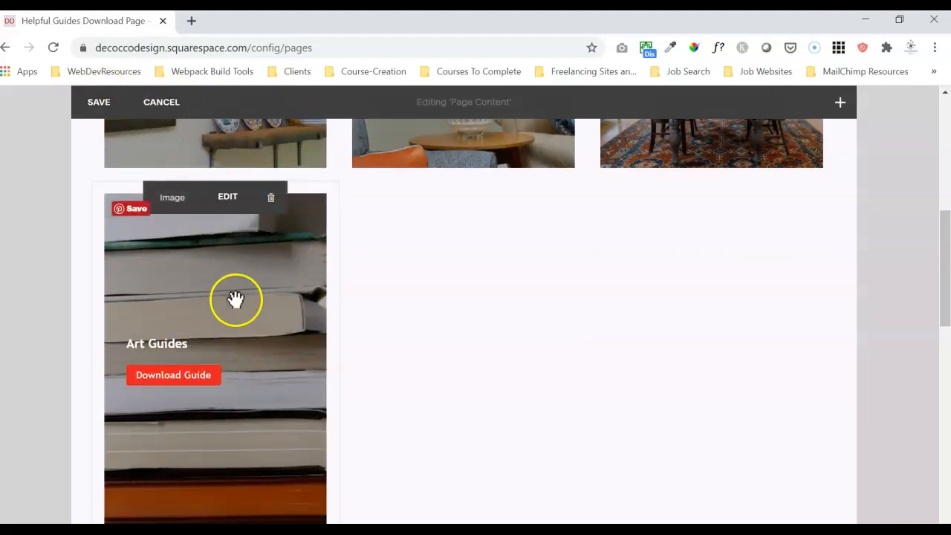
Step: Try the 1:1, 3:2 and 3:4 crop ratios on the "Get Your Lighting Right!" image, then discard the crop changes
drag(944, 307, 937, 223)
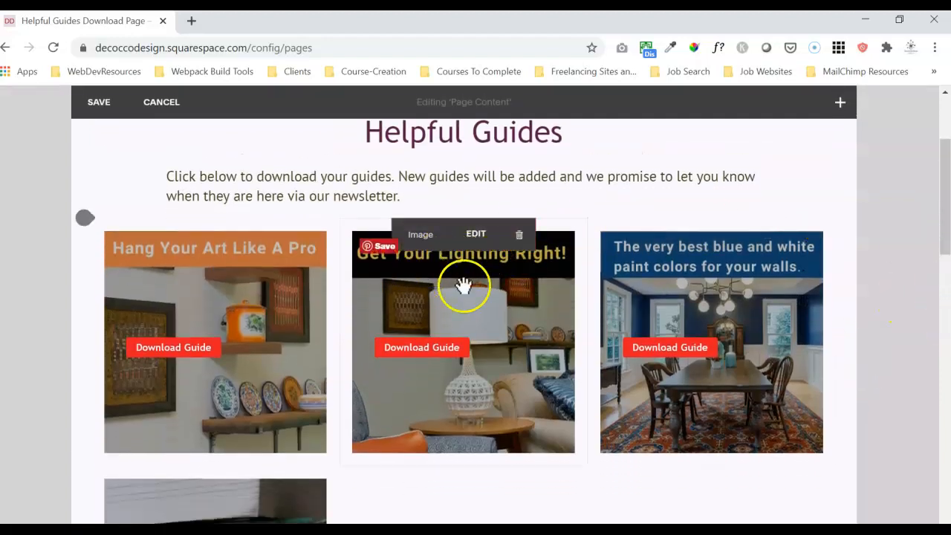
click(474, 236)
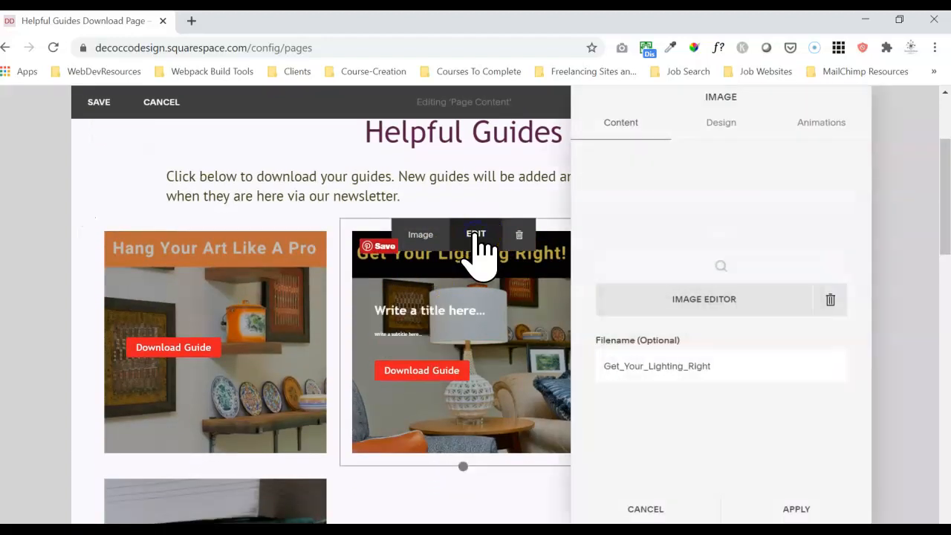
click(746, 303)
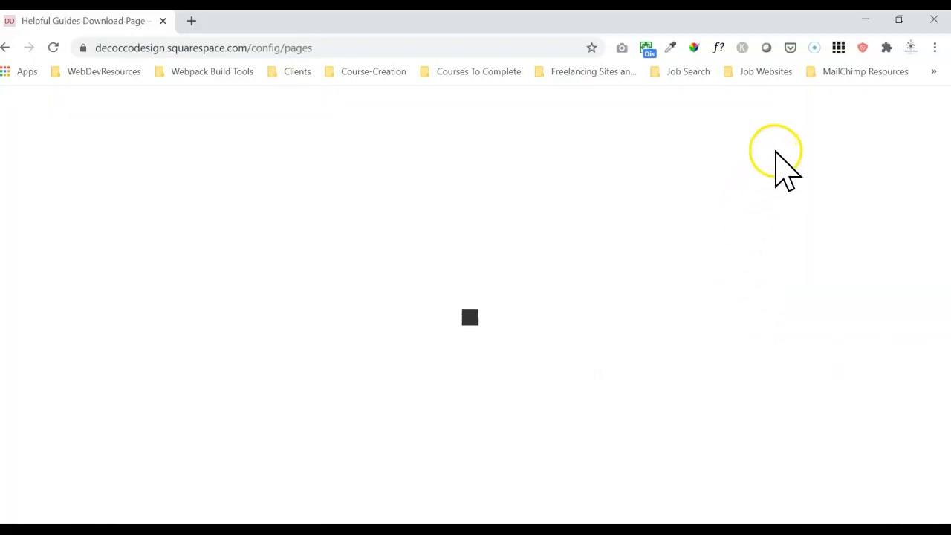
click(896, 106)
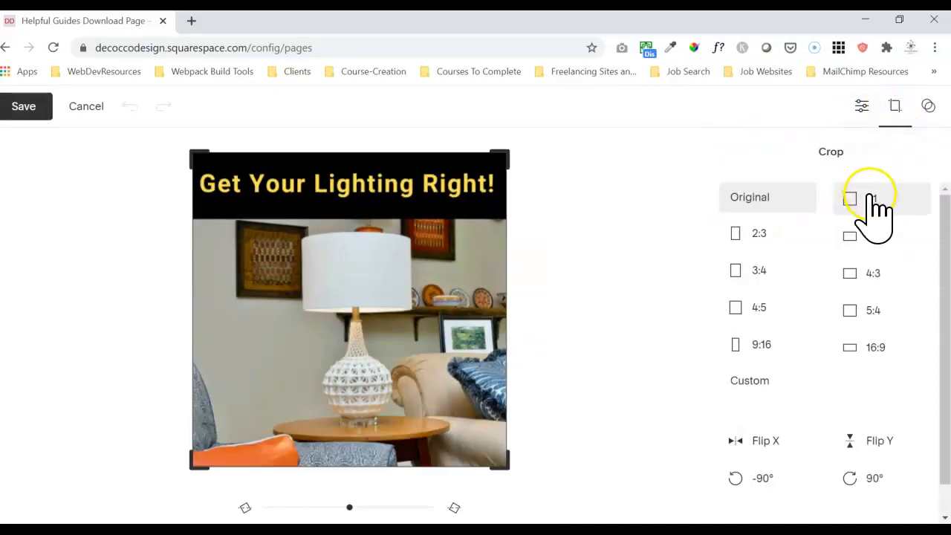
click(869, 196)
click(854, 239)
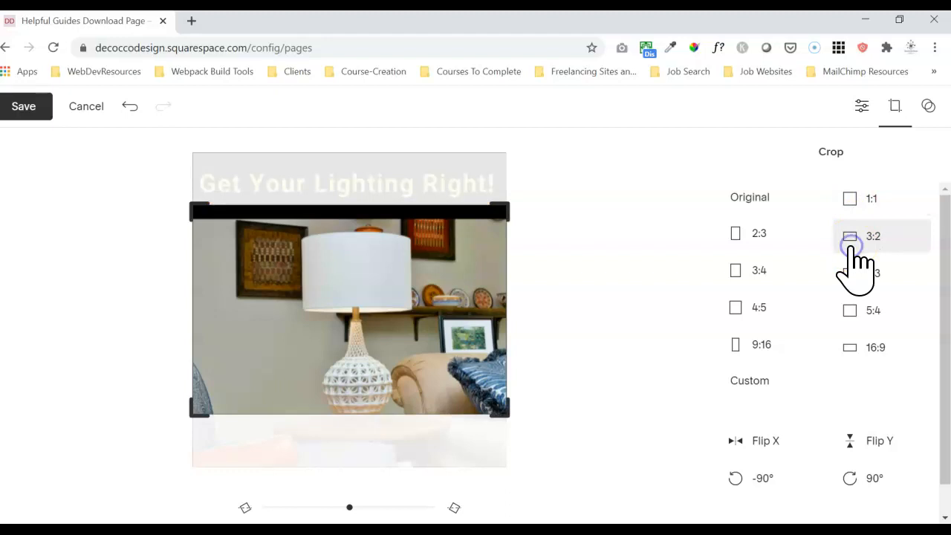
click(734, 254)
click(843, 197)
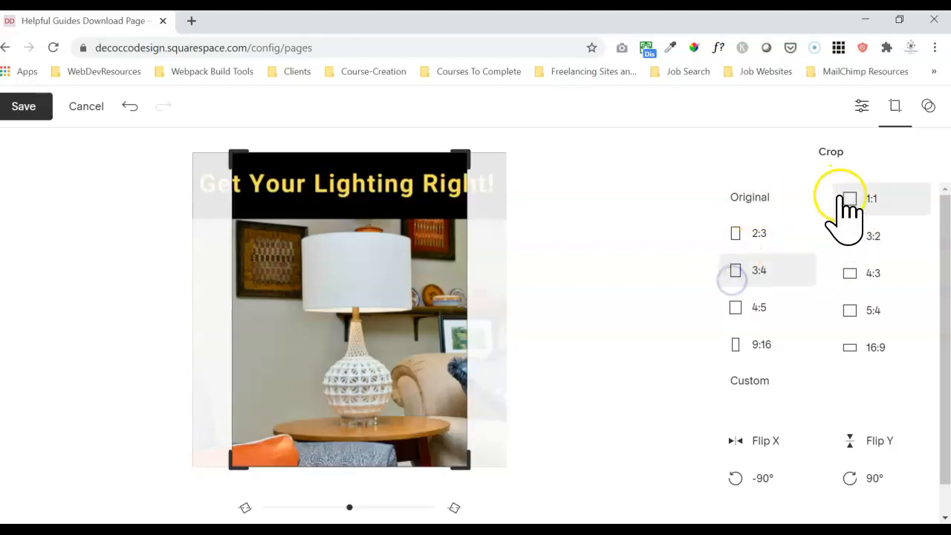
click(86, 107)
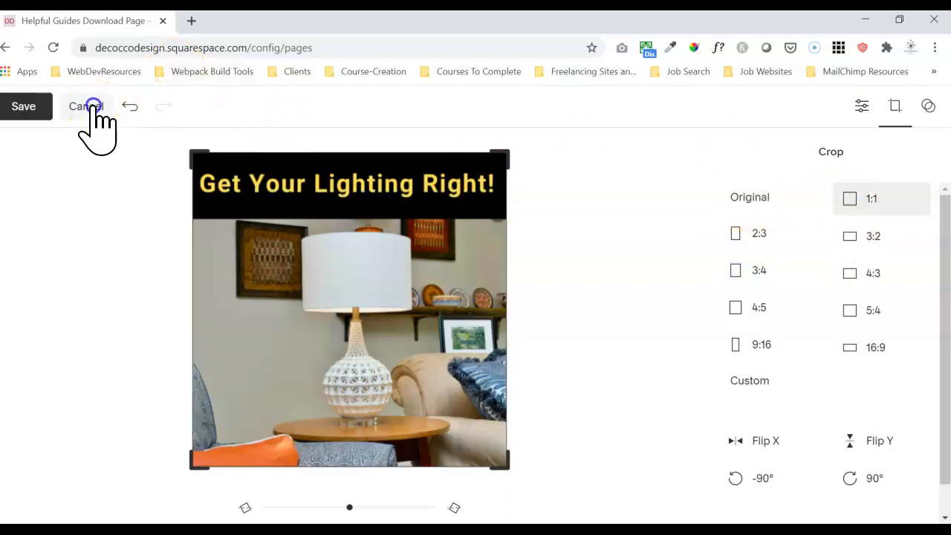
click(529, 349)
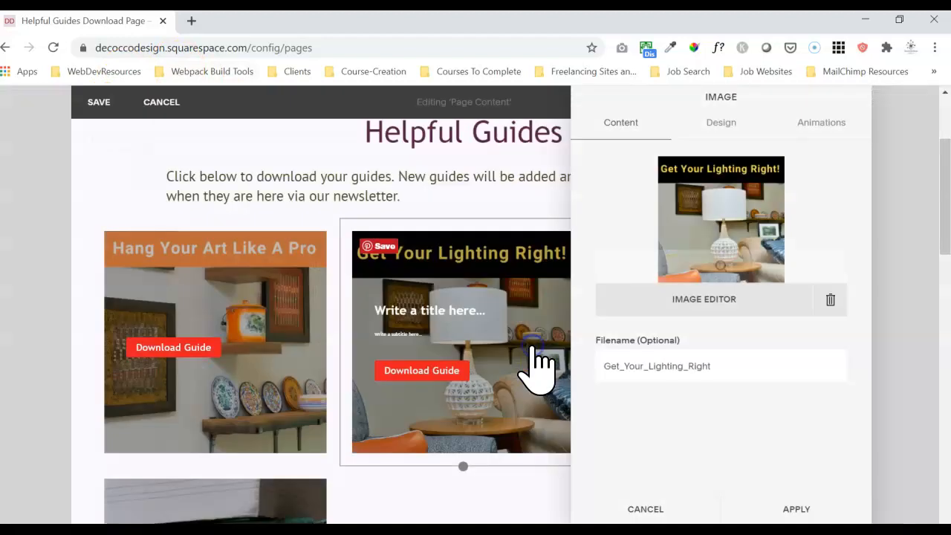
Step: Discard the open lighting image settings, and crop the "Art Guides" books image to 1:1 with the crop area just below the picture's upper edge
click(644, 508)
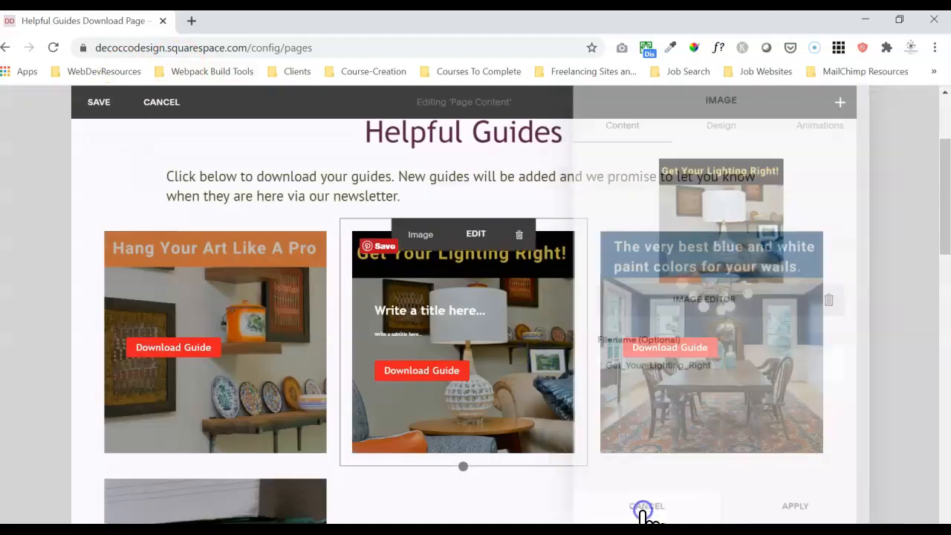
drag(940, 240, 940, 299)
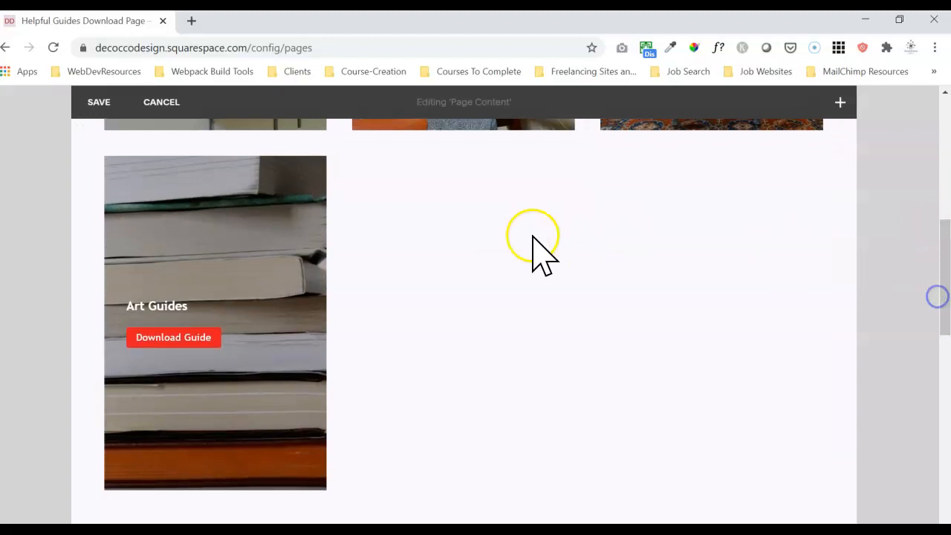
click(227, 169)
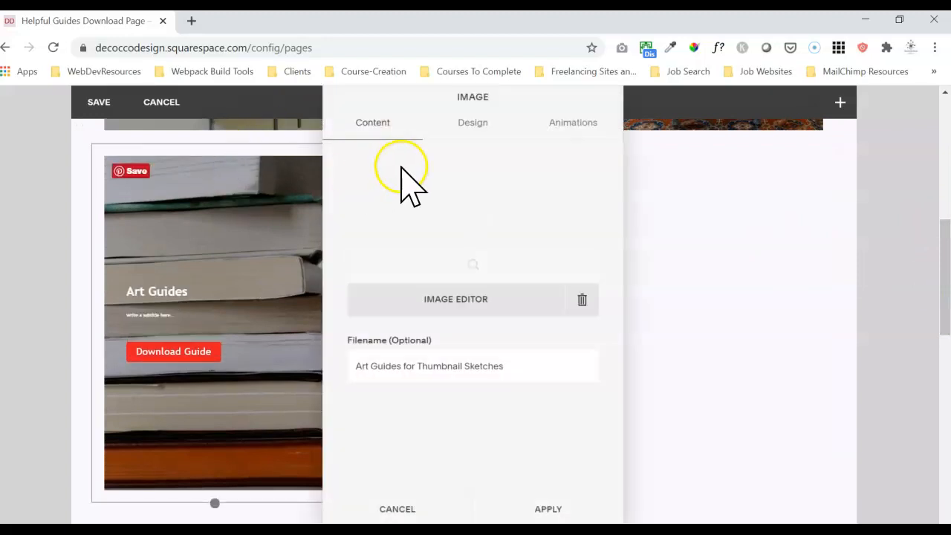
click(464, 297)
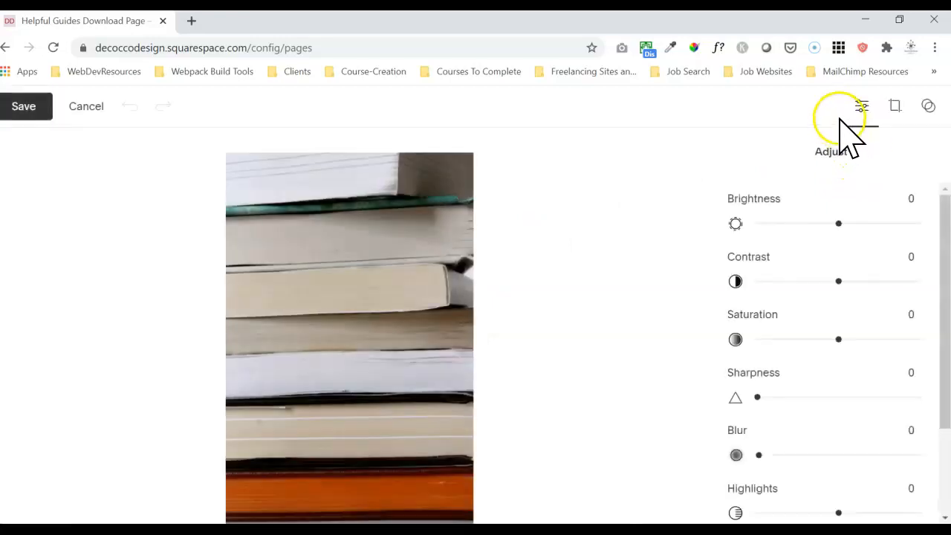
click(895, 106)
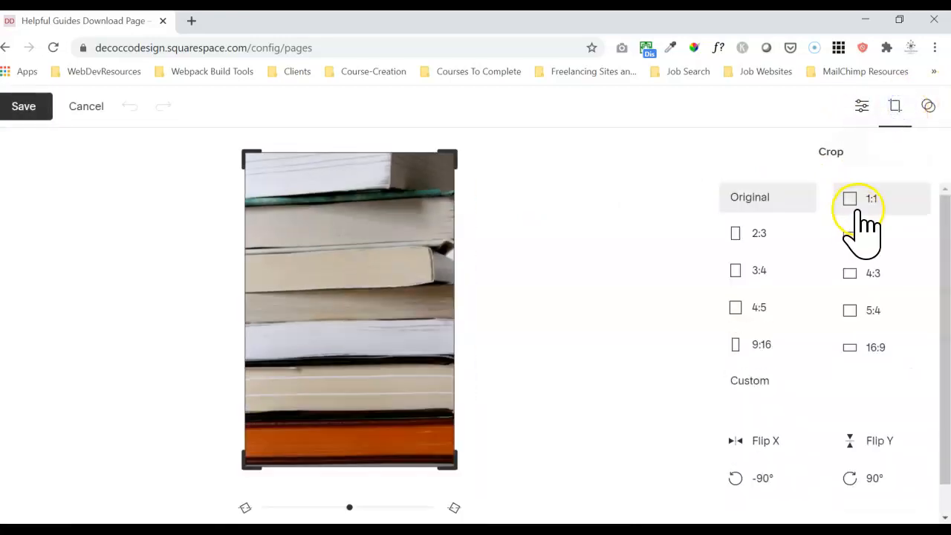
click(859, 212)
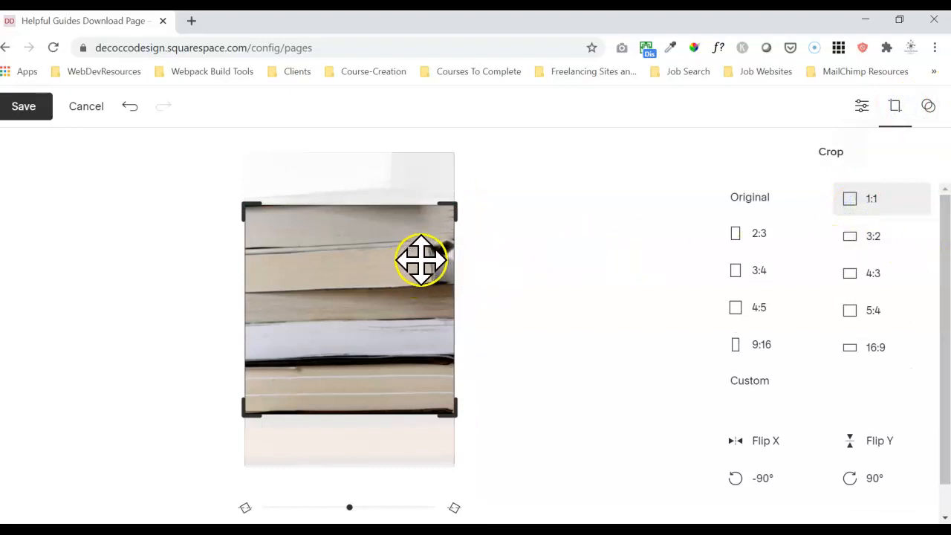
drag(405, 333, 421, 283)
drag(399, 229, 394, 319)
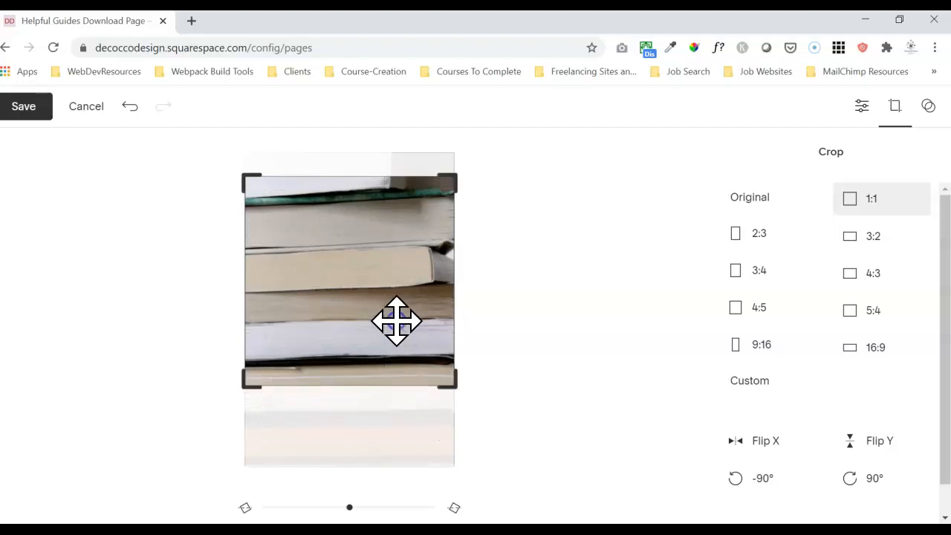
Step: Save the books image crop with its block settings, and save the edited content of the Helpful Guides Download Page
click(18, 113)
click(531, 360)
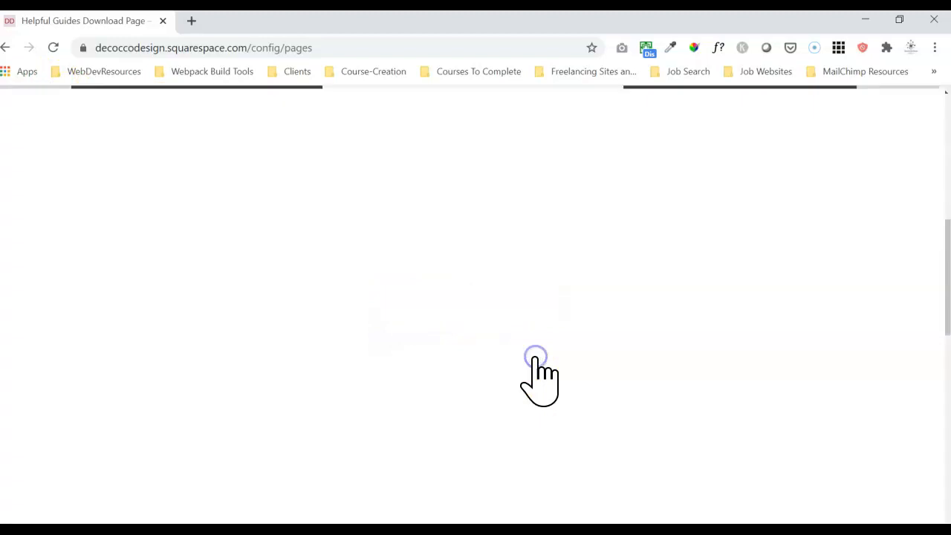
click(529, 508)
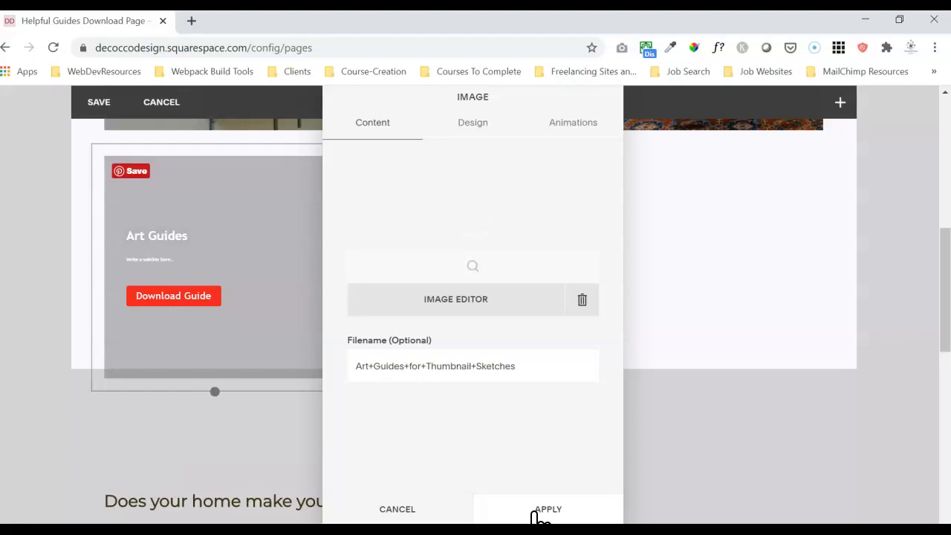
click(531, 510)
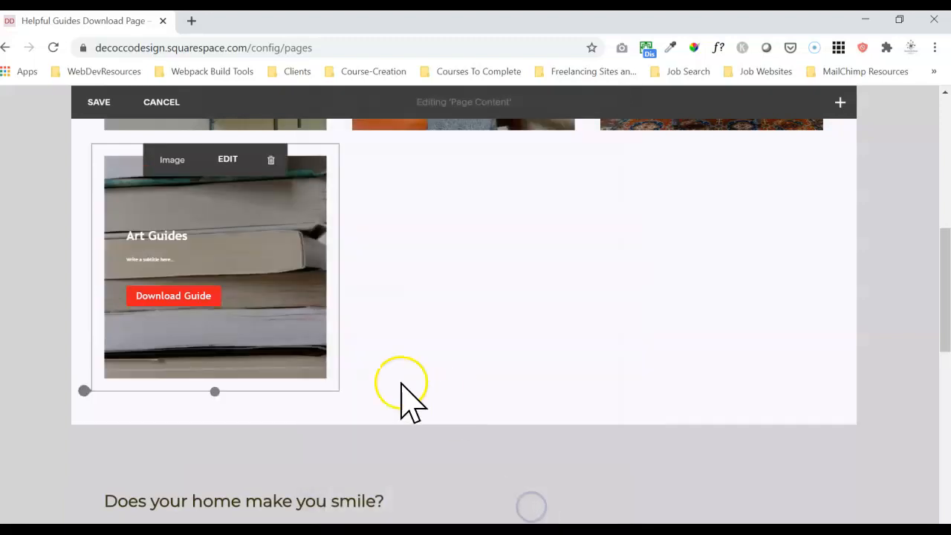
click(99, 101)
drag(928, 301, 937, 242)
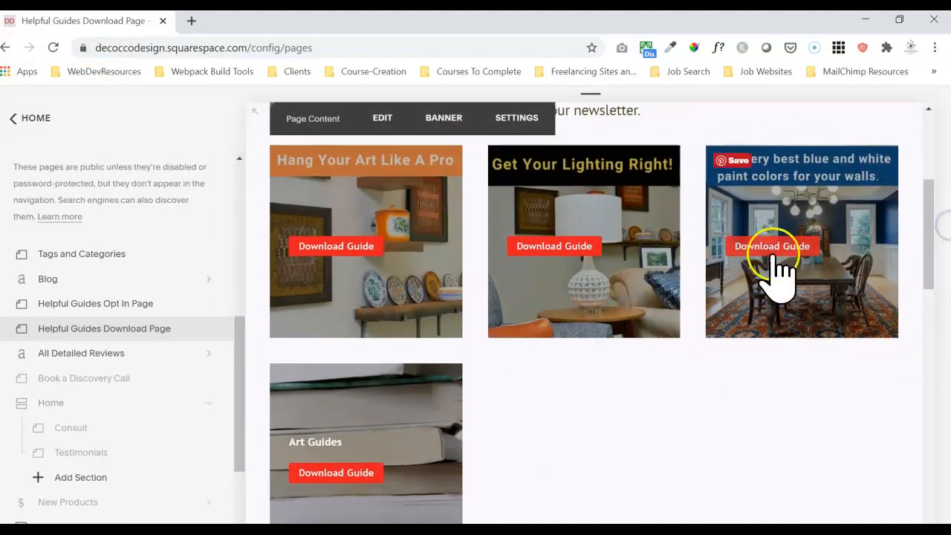